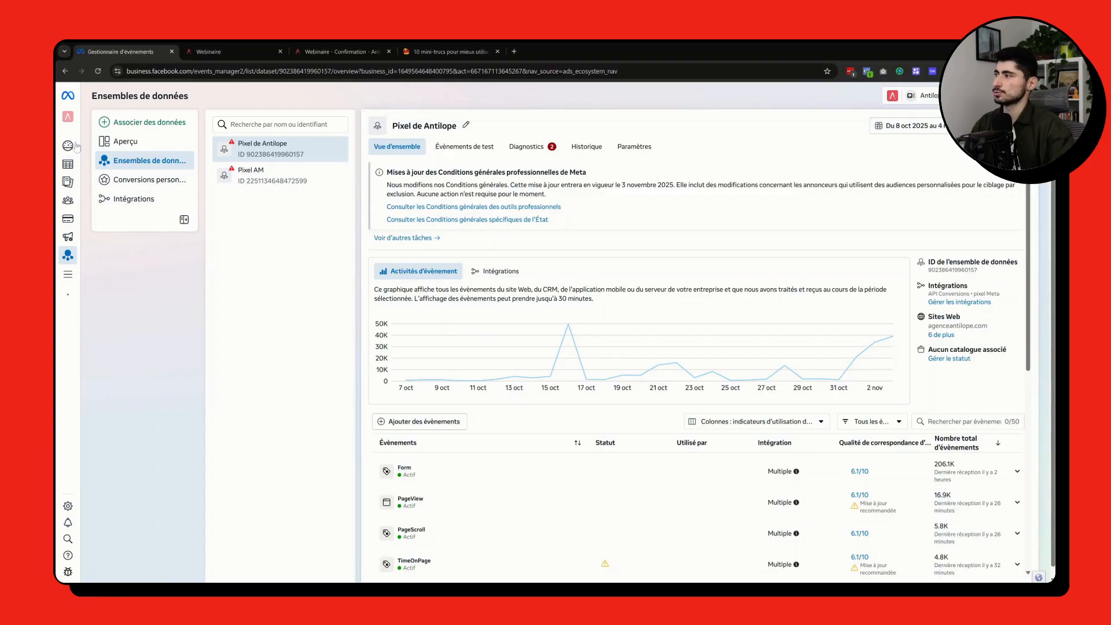
Step: Consult the complete list of business tools to locate Gestionnaire d'évènements, and close it
{"action": "mouse_move", "coordinate": [68, 231]}
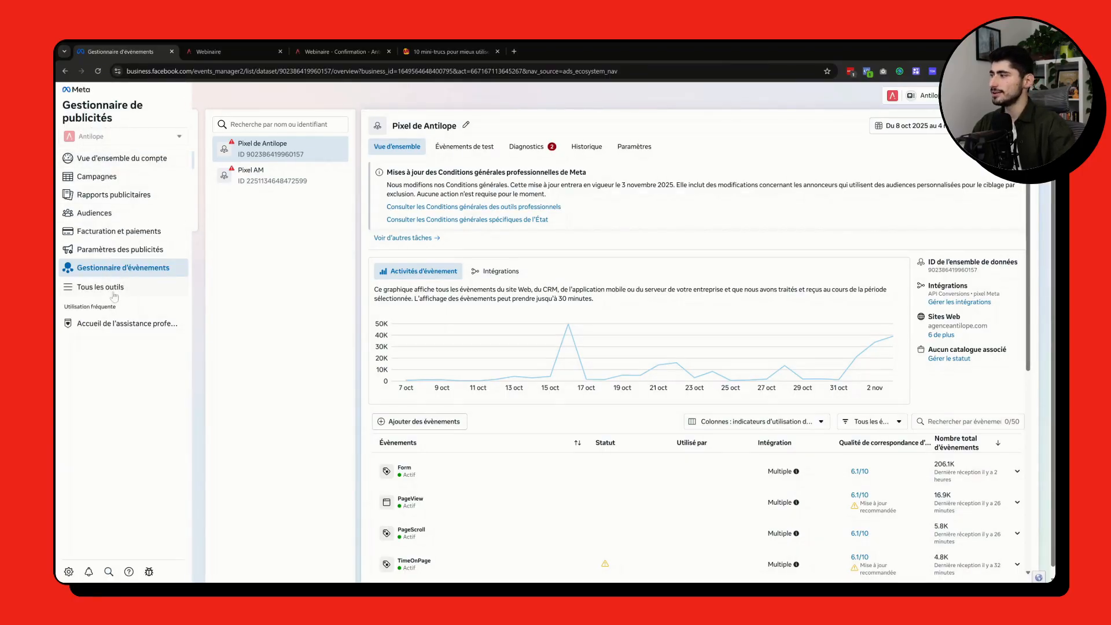
{"action": "left_click", "coordinate": [101, 287]}
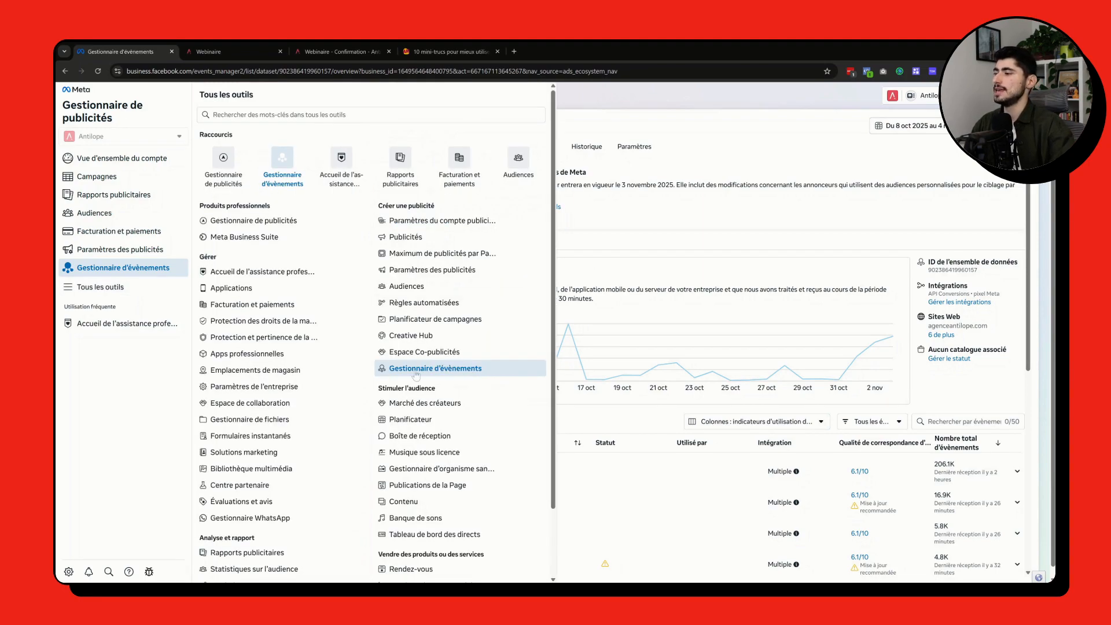
{"action": "left_click", "coordinate": [663, 213]}
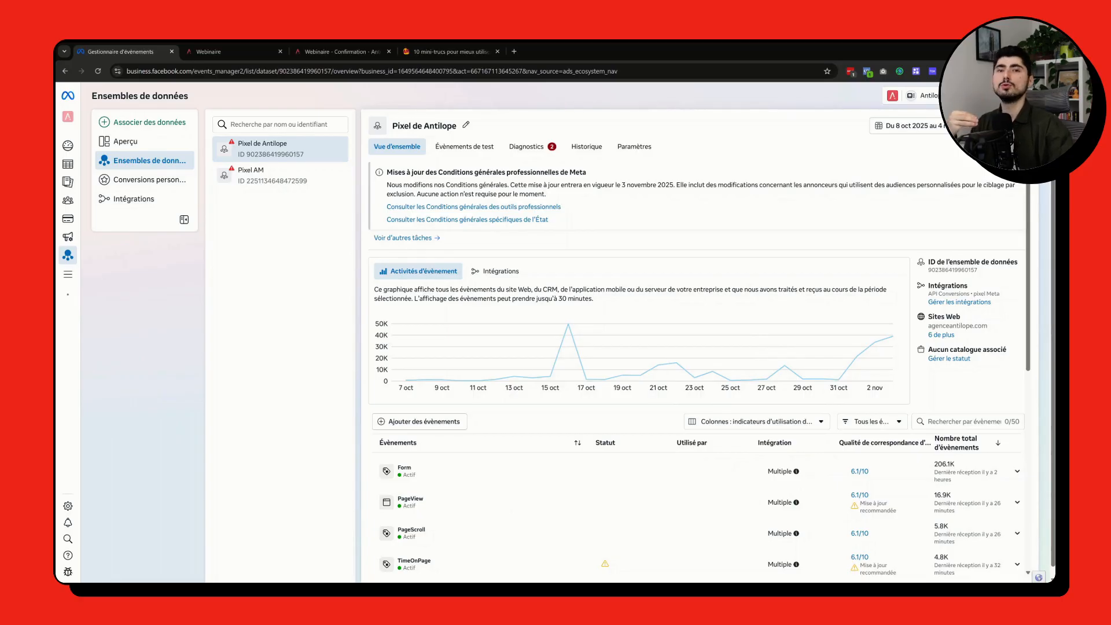
Step: Examine the webinar registration page with its sign-up form and the matching confirmation page with its address
{"action": "left_click", "coordinate": [236, 51]}
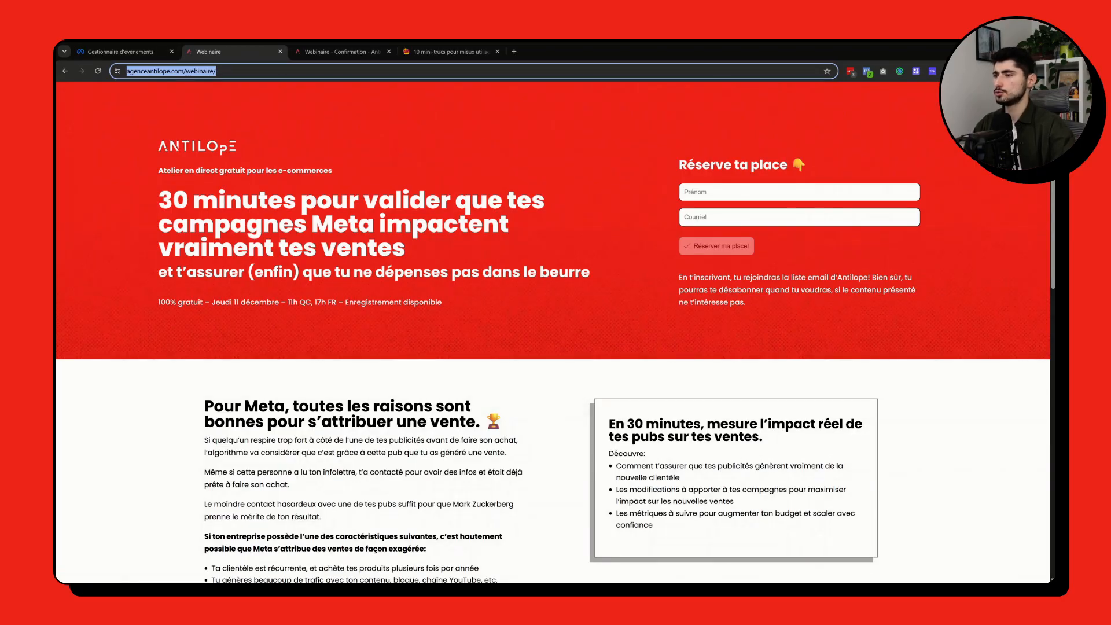
{"action": "left_click", "coordinate": [338, 44]}
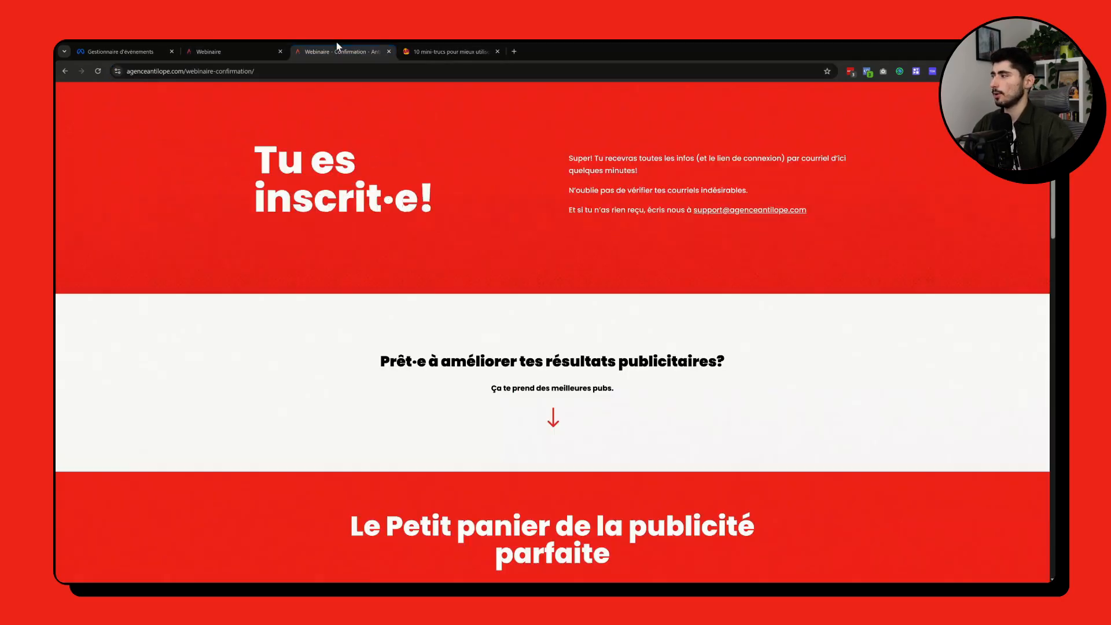
{"action": "left_click_drag", "start_coordinate": [253, 159], "coordinate": [851, 201]}
{"action": "left_click", "coordinate": [852, 201]}
{"action": "left_click_drag", "start_coordinate": [255, 71], "coordinate": [127, 71]}
{"action": "left_click", "coordinate": [198, 155]}
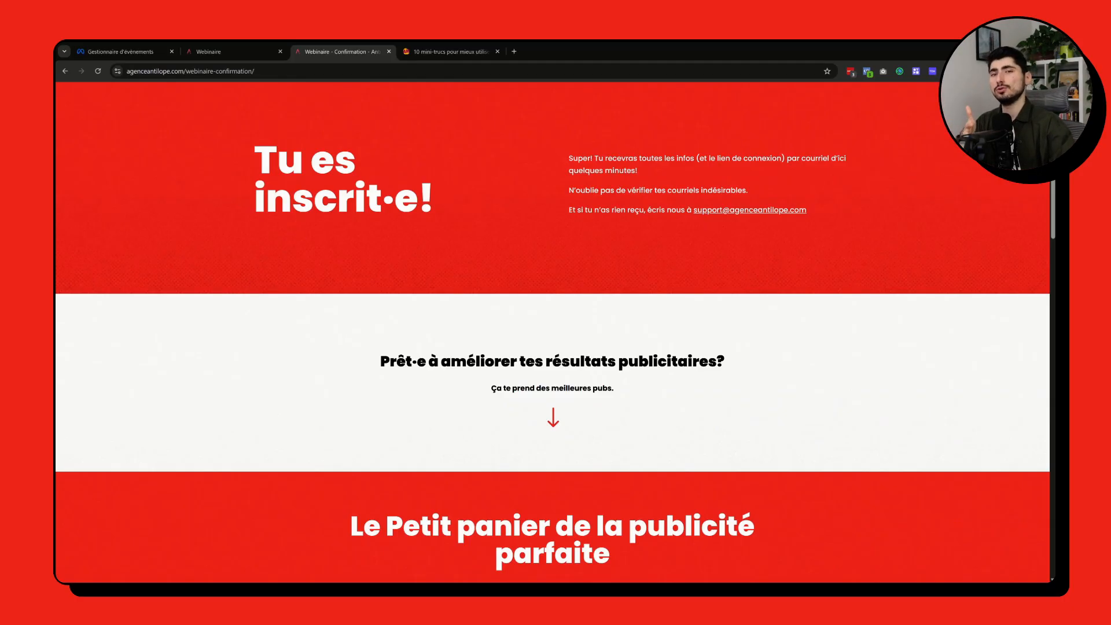
{"action": "left_click", "coordinate": [232, 51]}
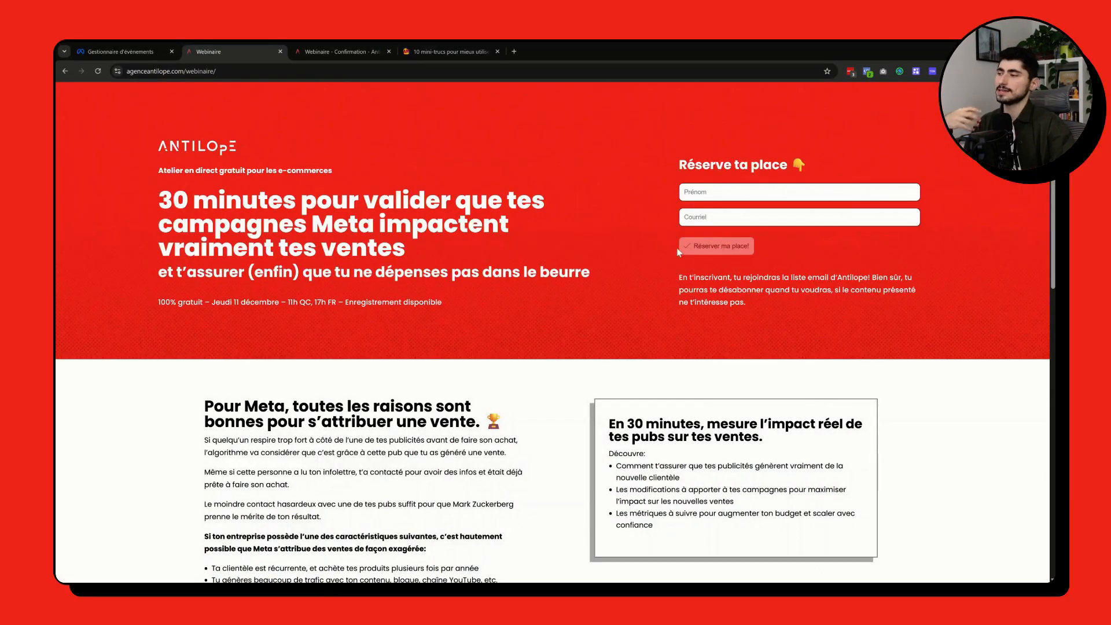
{"action": "left_click_drag", "start_coordinate": [679, 252], "coordinate": [740, 255]}
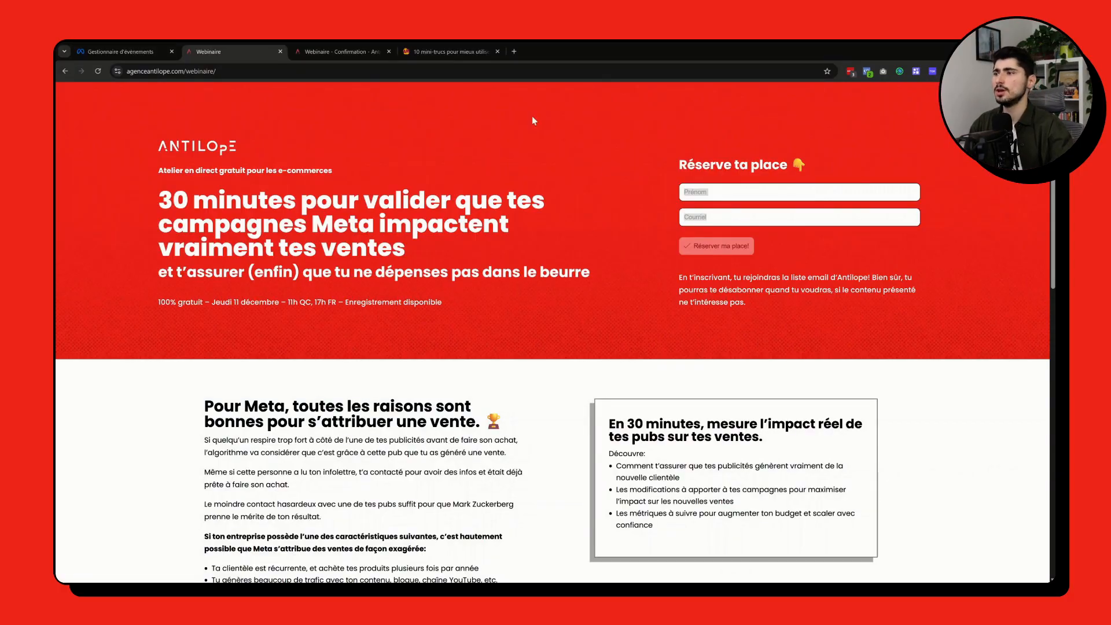
Step: Copy the address of the webinar confirmation page
{"action": "left_click", "coordinate": [338, 51]}
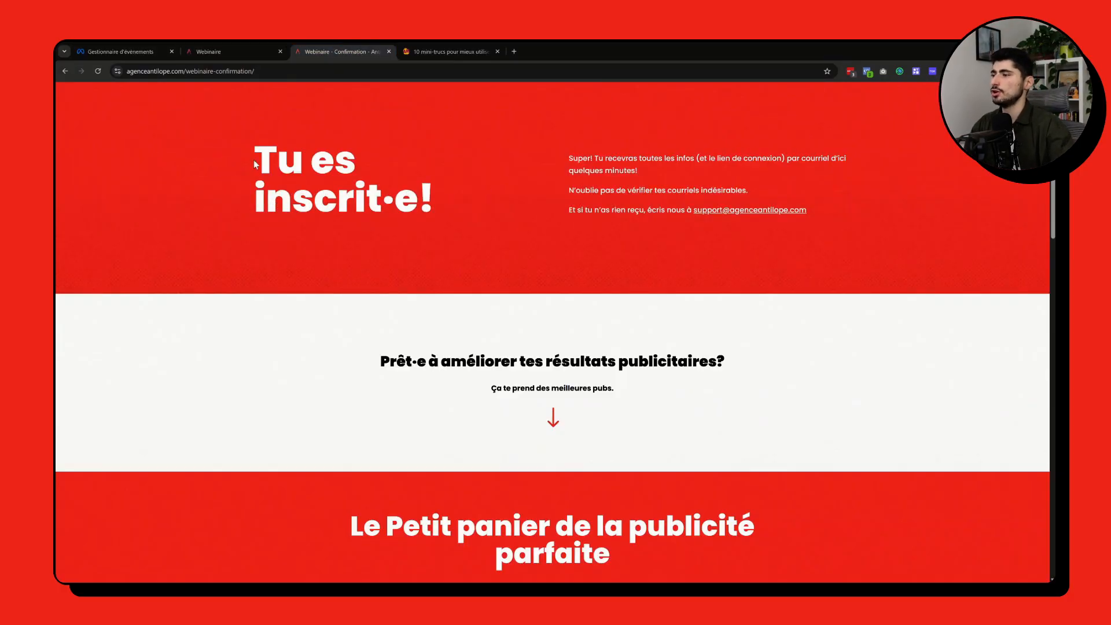
{"action": "left_click", "coordinate": [283, 71]}
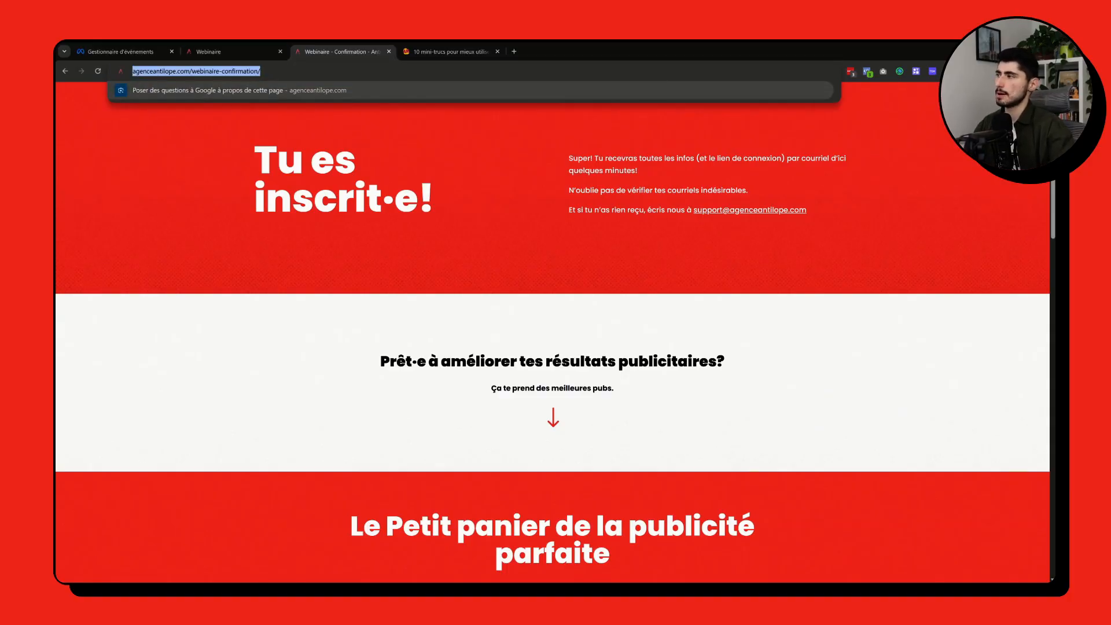
{"action": "left_click", "coordinate": [231, 213]}
Step: In Gestionnaire d'évènements, start adding events to Pixel de Antilope through the existing pixel Meta integration
{"action": "left_click", "coordinate": [114, 48]}
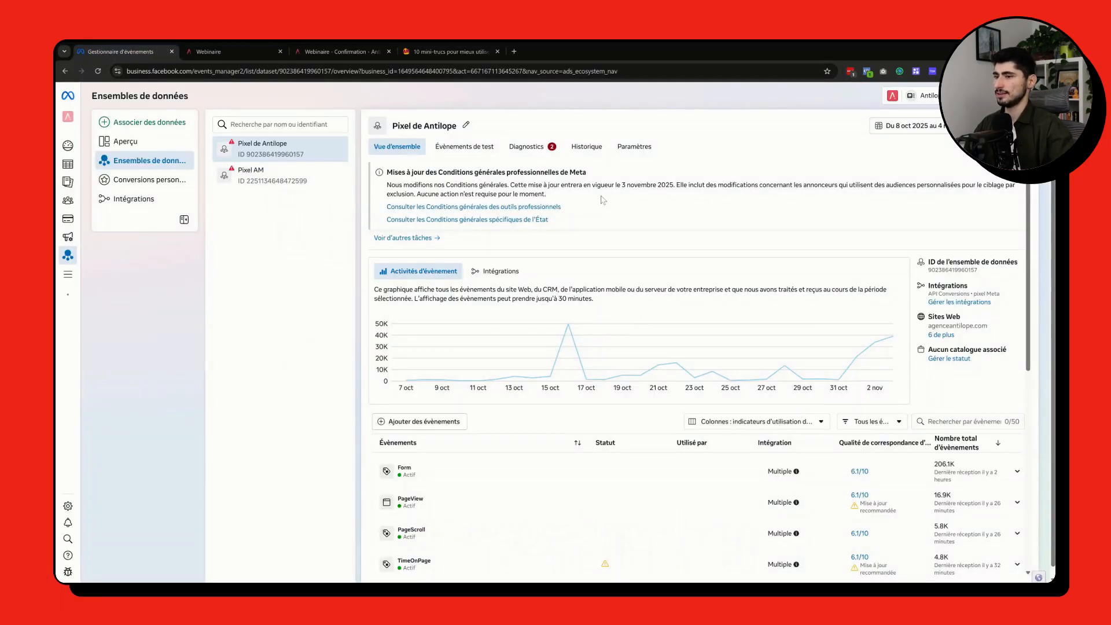
{"action": "scroll", "coordinate": [533, 359], "scroll_direction": "down", "scroll_amount": 2}
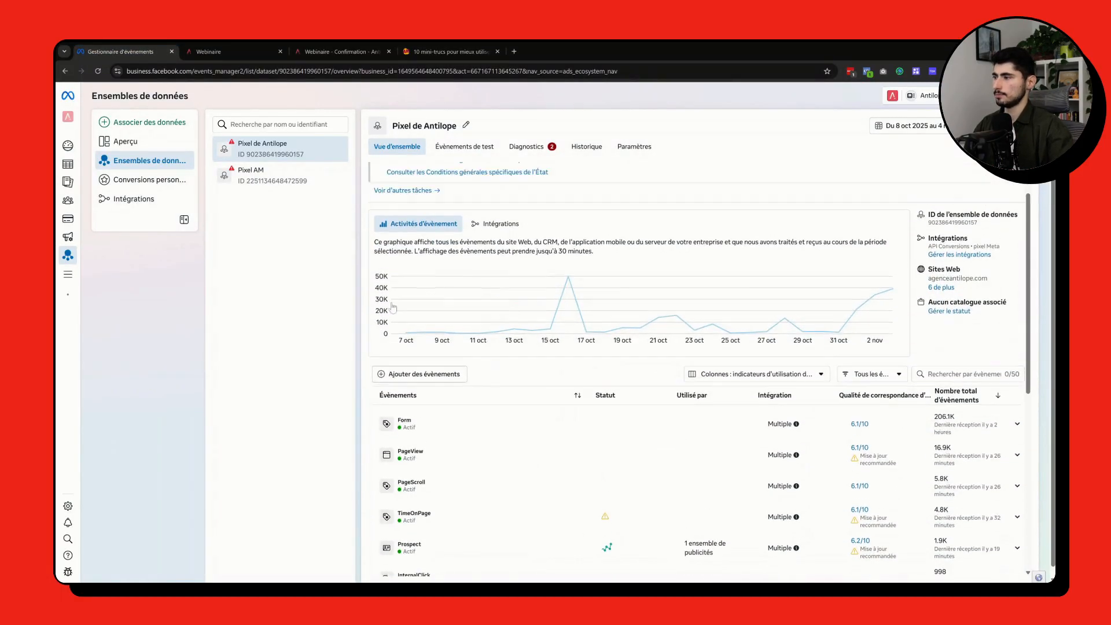
{"action": "left_click", "coordinate": [429, 377]}
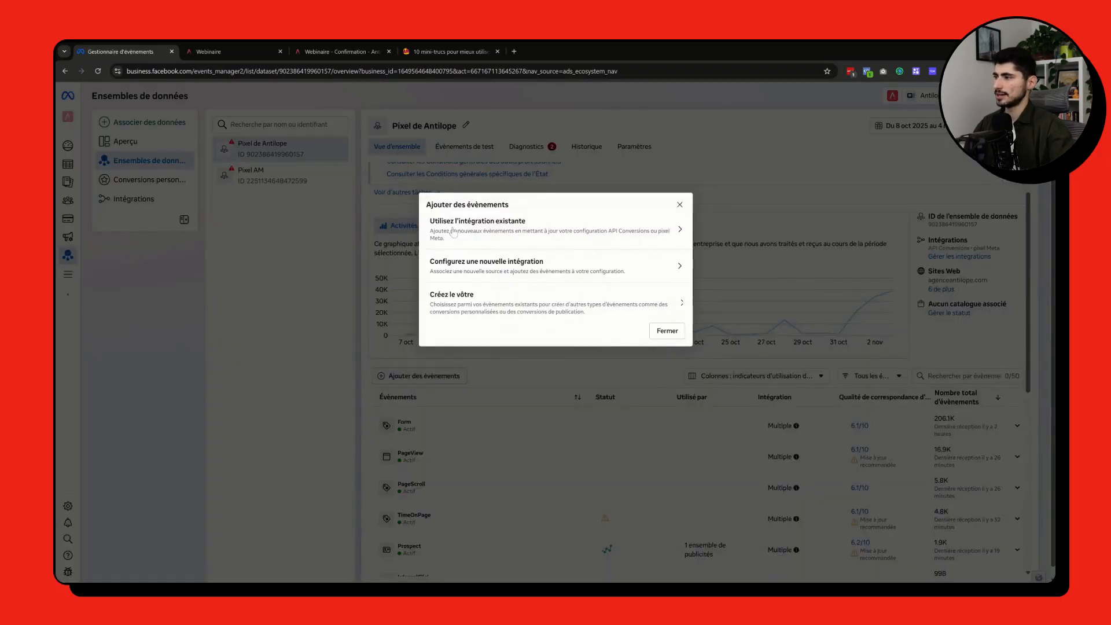
{"action": "left_click", "coordinate": [521, 234]}
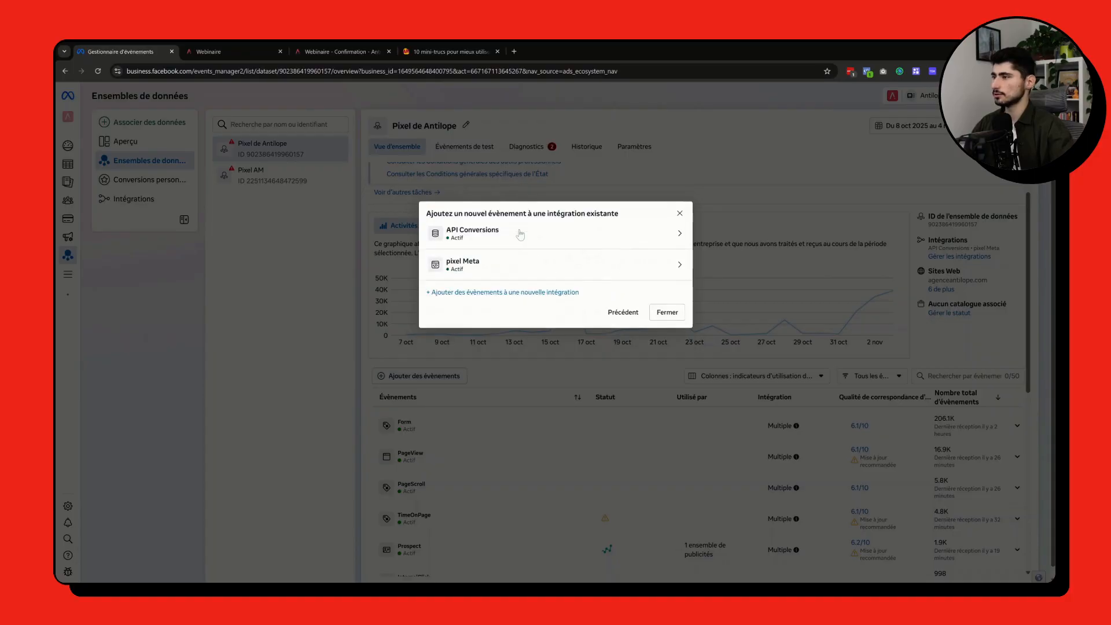
{"action": "left_click", "coordinate": [471, 266]}
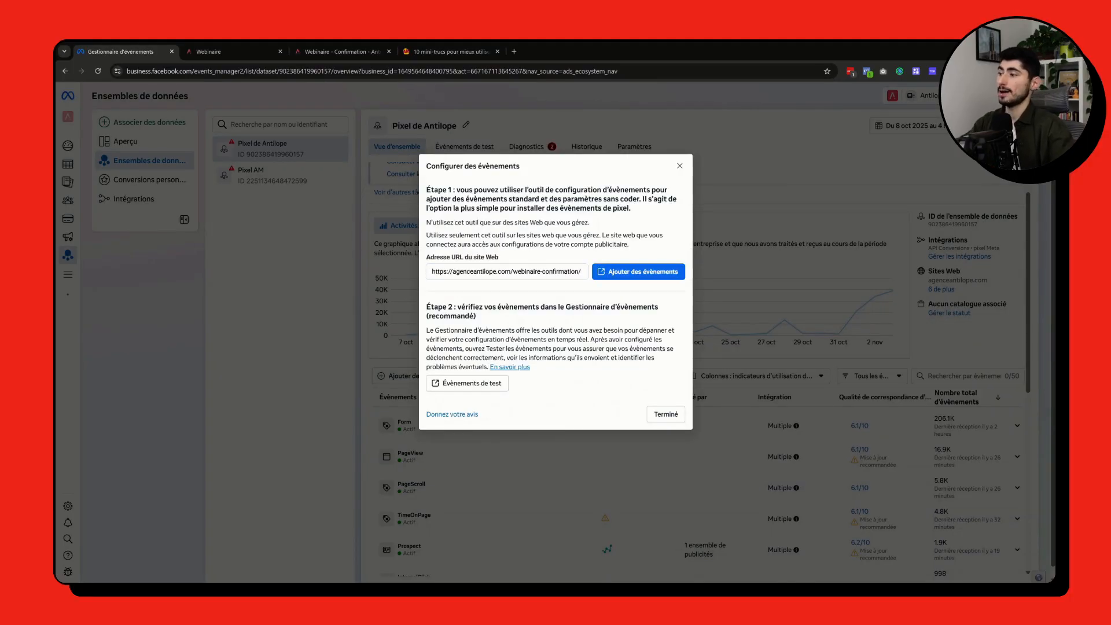
{"action": "left_click_drag", "start_coordinate": [431, 272], "coordinate": [581, 271]}
{"action": "left_click", "coordinate": [568, 245]}
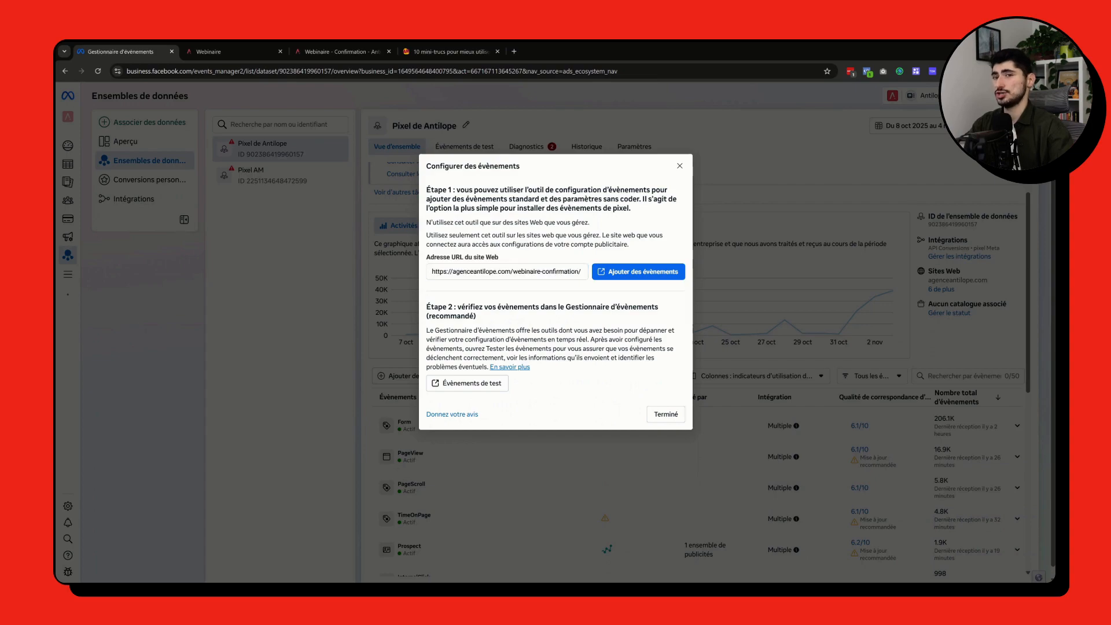
{"action": "left_click", "coordinate": [642, 276]}
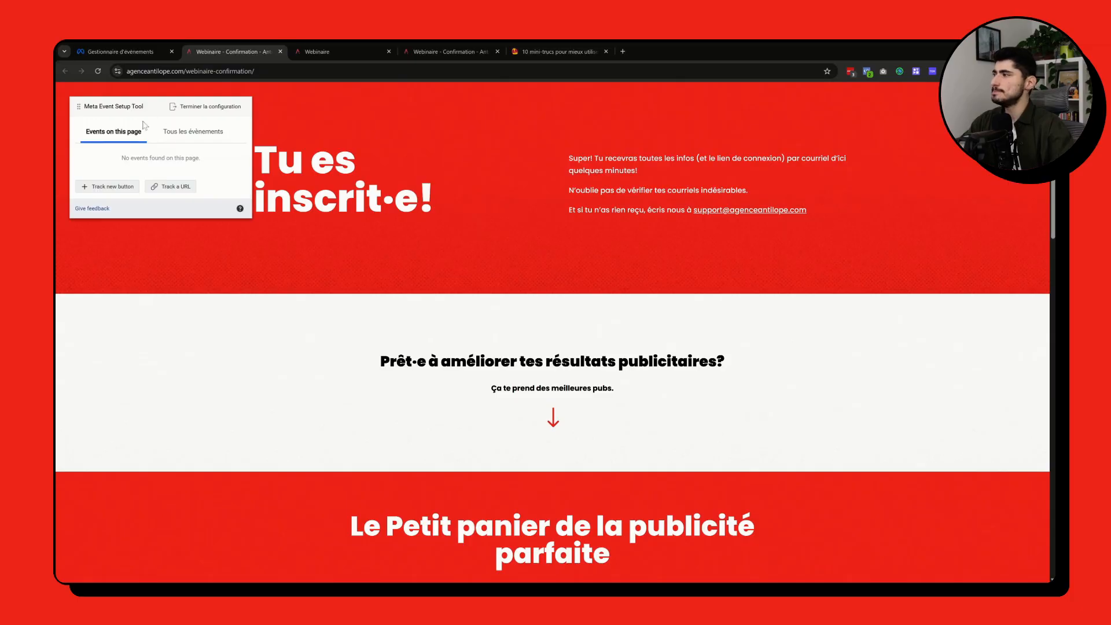
{"action": "mouse_move", "coordinate": [157, 118]}
{"action": "left_mouse_down"}
{"action": "mouse_move", "coordinate": [225, 138]}
{"action": "mouse_move", "coordinate": [141, 104]}
{"action": "left_mouse_up"}
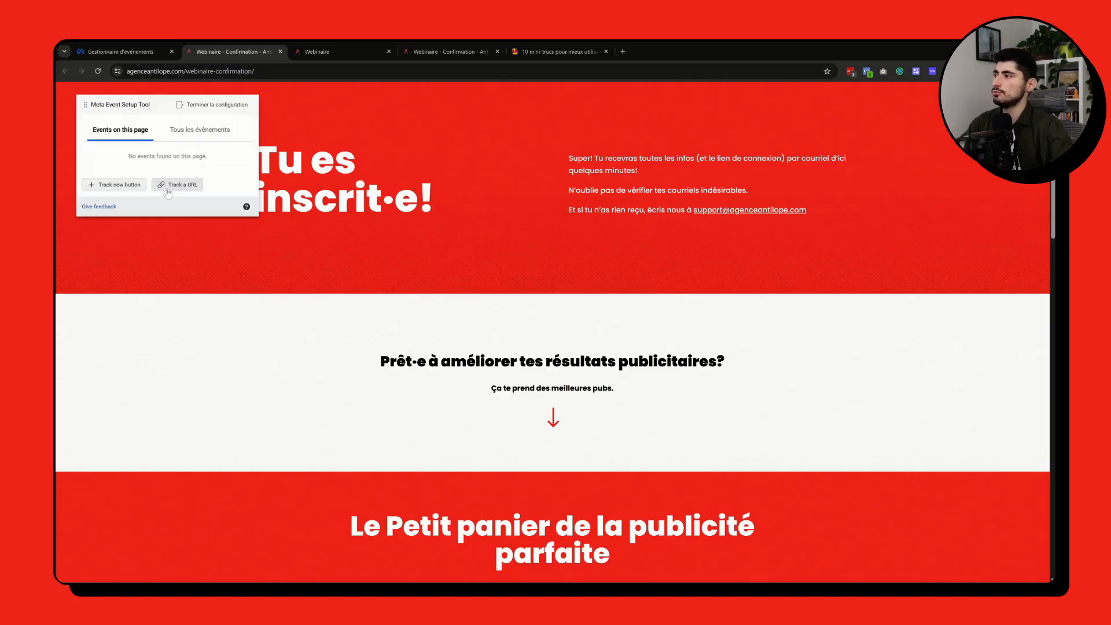
Step: Start a URL-based event on the confirmation page and choose Prospect as the event type
{"action": "left_click", "coordinate": [180, 186]}
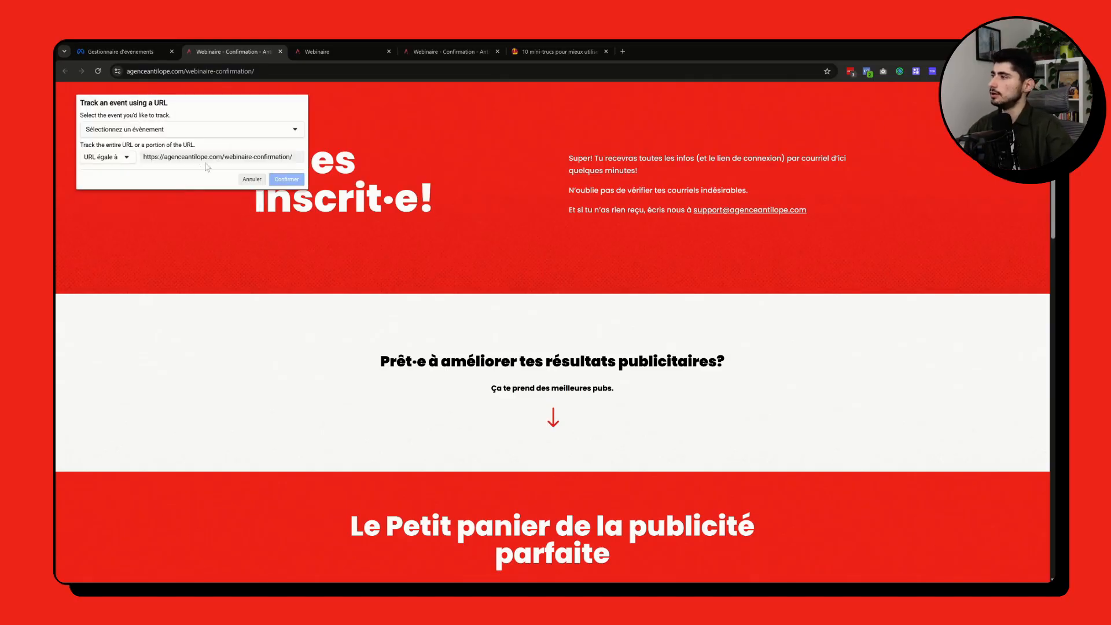
{"action": "left_click", "coordinate": [124, 133]}
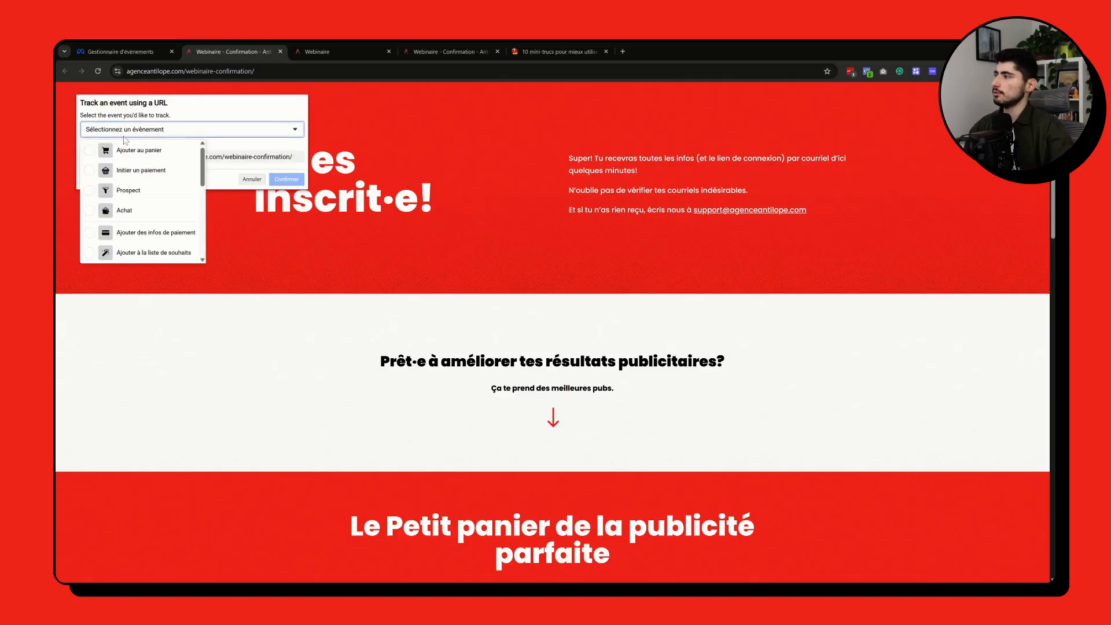
{"action": "left_click", "coordinate": [107, 191]}
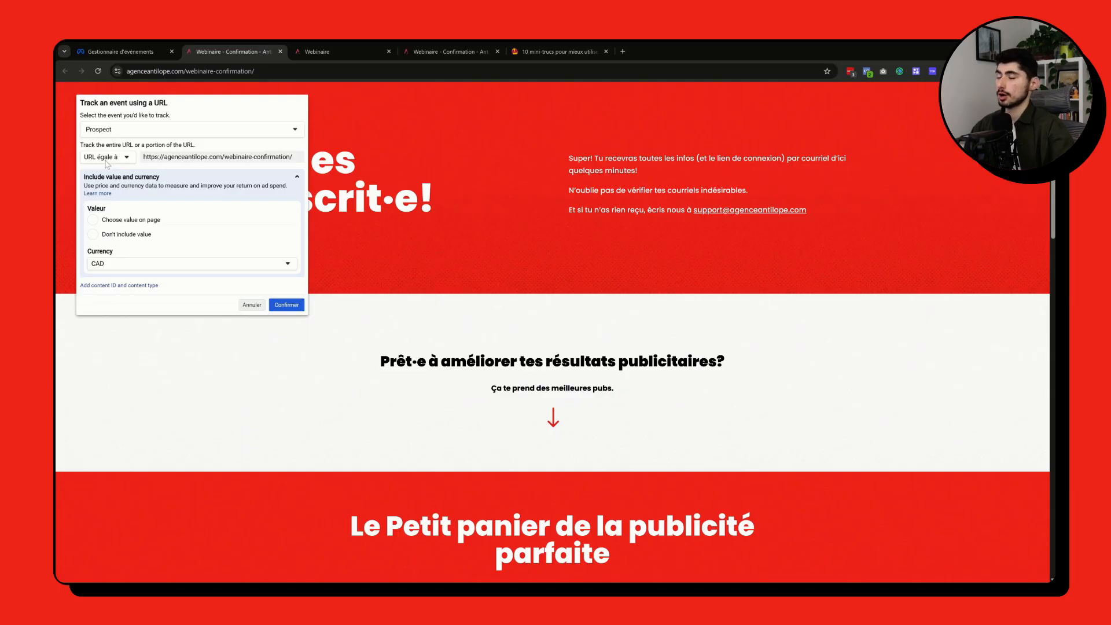
Step: Change the URL rule to "URL contient" and shorten its text to webinaire-confirmation
{"action": "left_click", "coordinate": [106, 161]}
{"action": "left_click", "coordinate": [100, 190]}
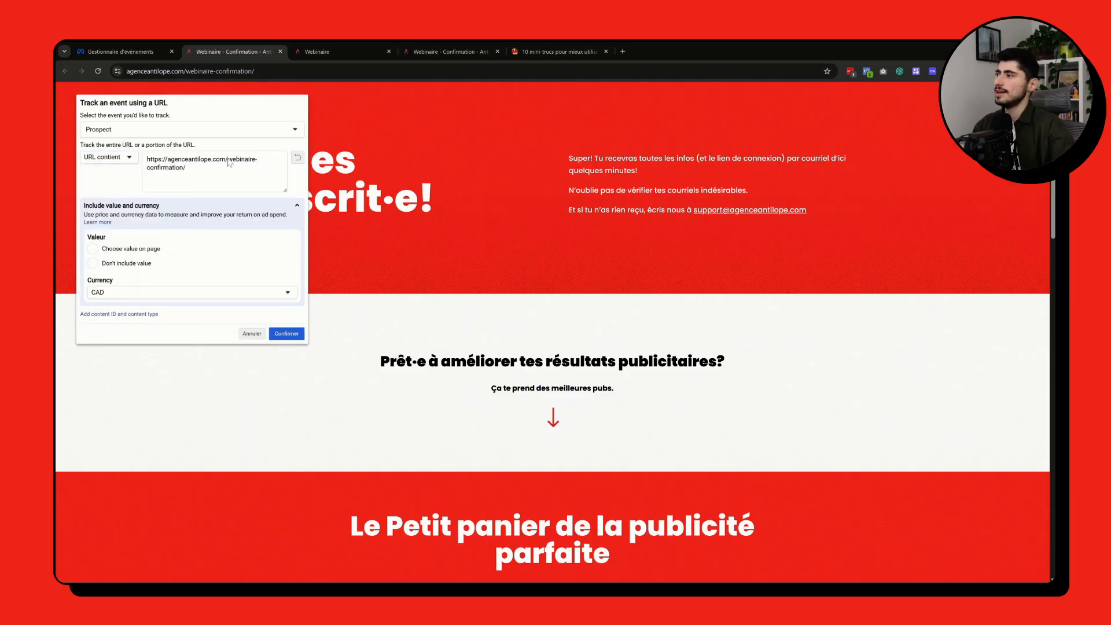
{"action": "left_click_drag", "start_coordinate": [228, 162], "coordinate": [160, 163]}
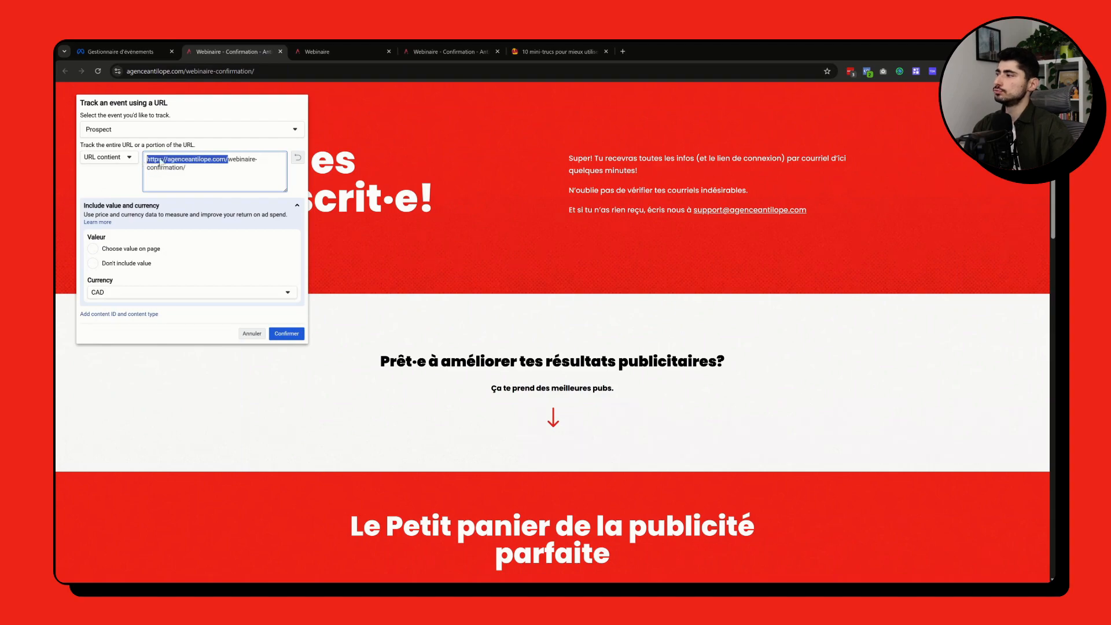
{"action": "key", "text": "BackSpace"}
{"action": "left_click", "coordinate": [240, 165]}
{"action": "key", "text": "BackSpace"}
{"action": "left_click", "coordinate": [242, 149]}
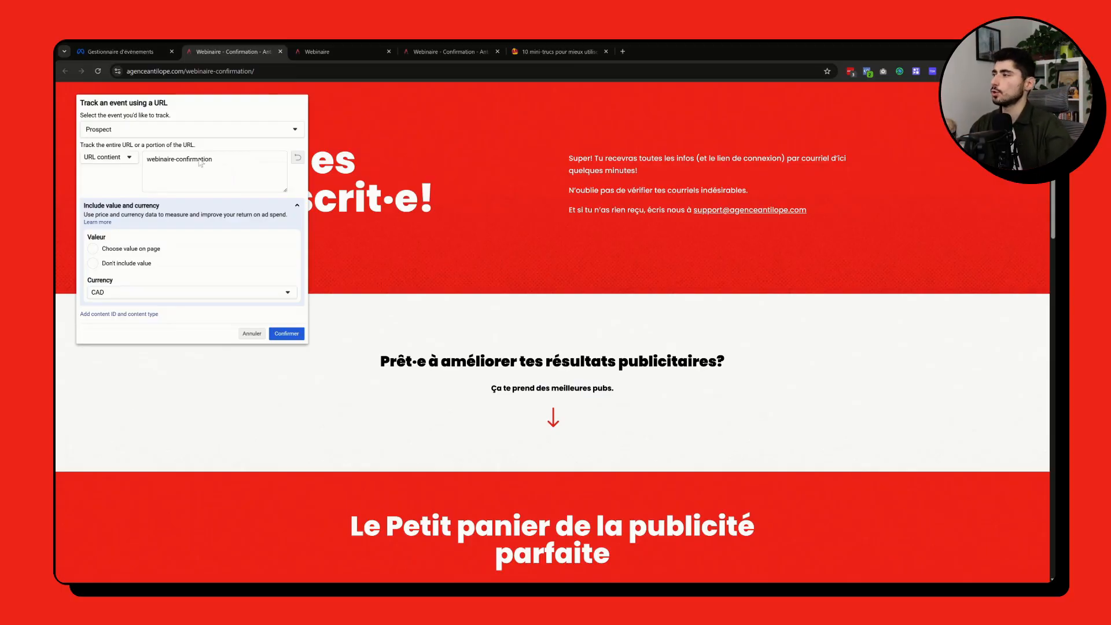
{"action": "left_click_drag", "start_coordinate": [213, 161], "coordinate": [141, 169]}
{"action": "left_click", "coordinate": [139, 172]}
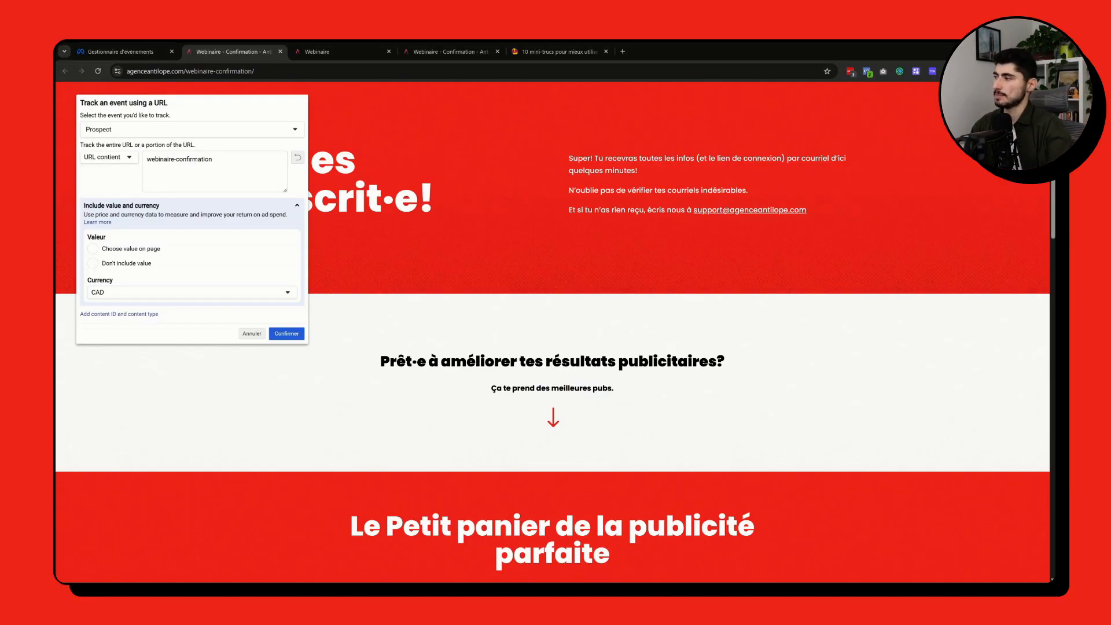
Step: Confirm the Prospect event without including a value, and finish the configuration while skipping the feedback survey
{"action": "left_click", "coordinate": [93, 263]}
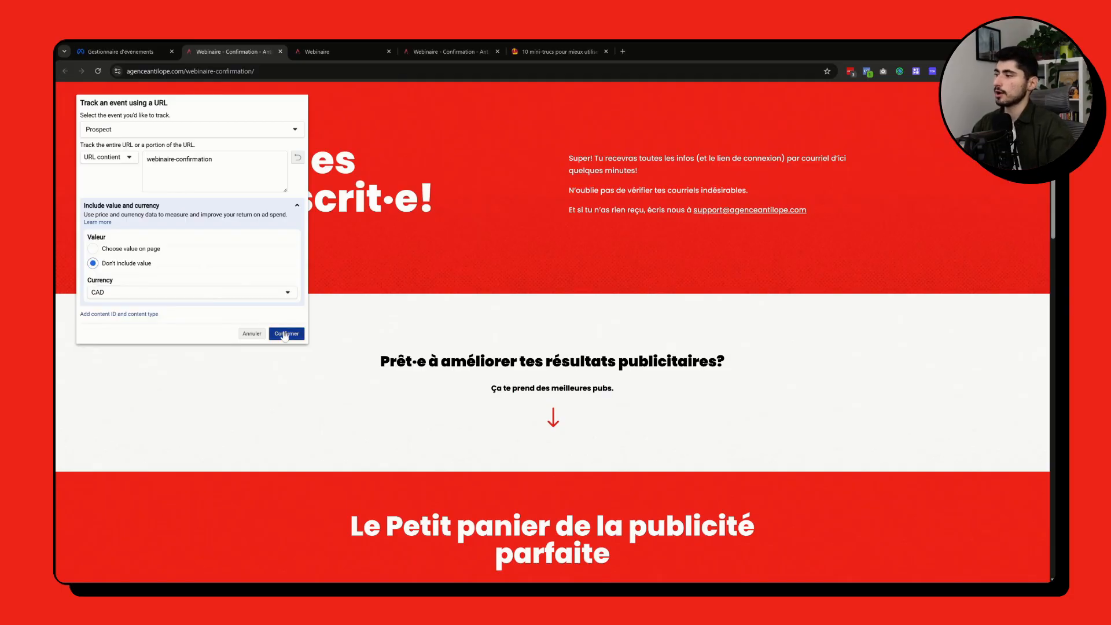
{"action": "left_click", "coordinate": [285, 334]}
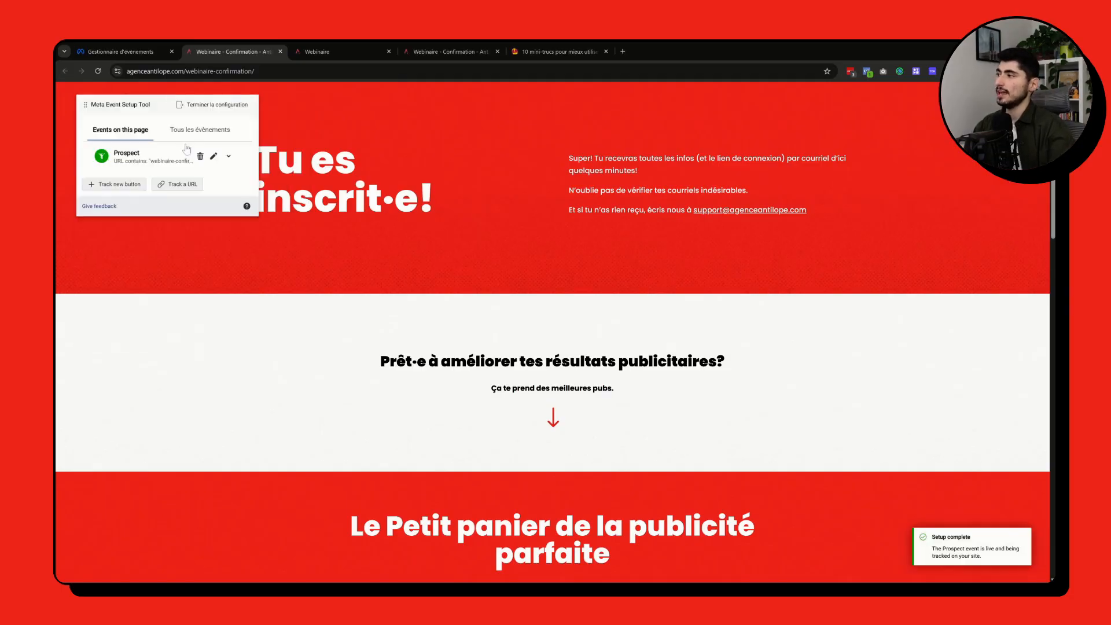
{"action": "left_click", "coordinate": [192, 109]}
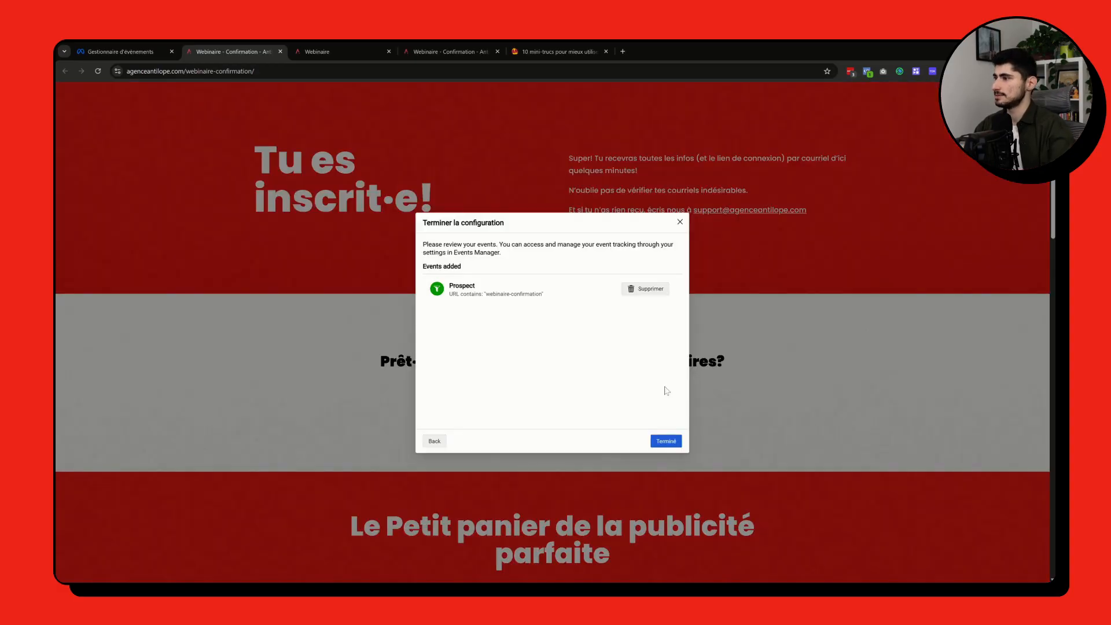
{"action": "left_click", "coordinate": [668, 443]}
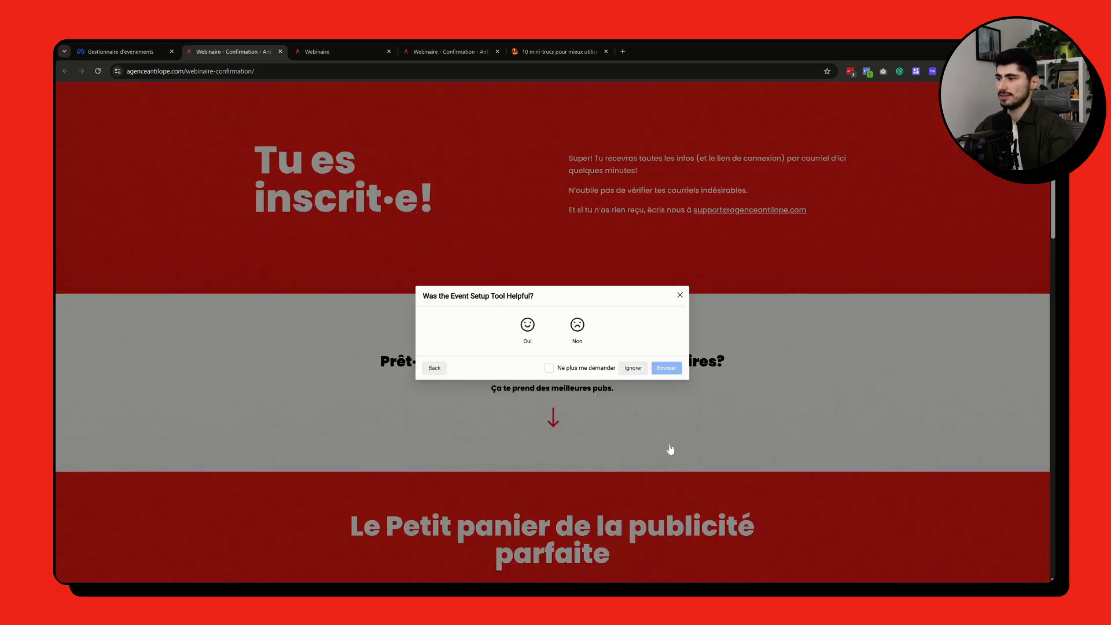
{"action": "left_click", "coordinate": [633, 368]}
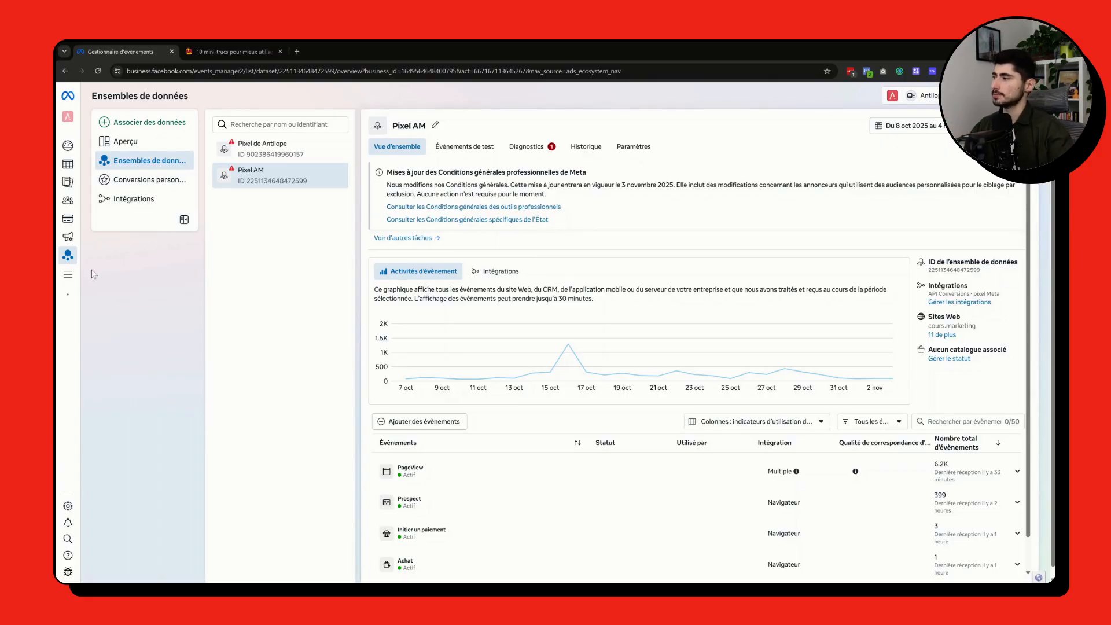
Step: Start adding events to Pixel AM through the existing pixel Meta integration
{"action": "left_click", "coordinate": [413, 422]}
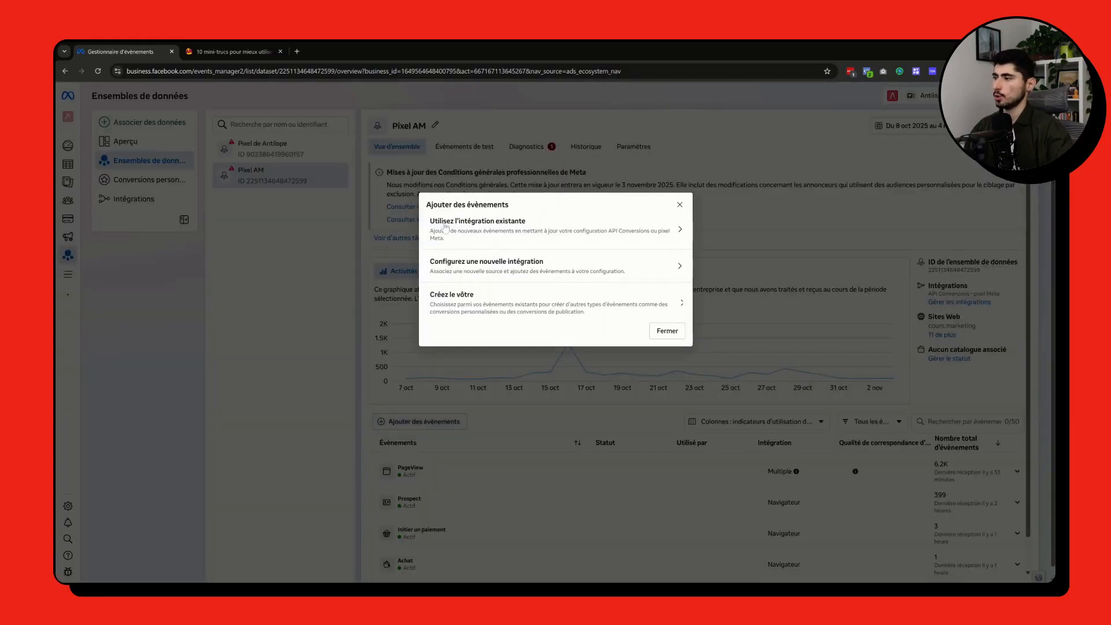
{"action": "left_click", "coordinate": [532, 227]}
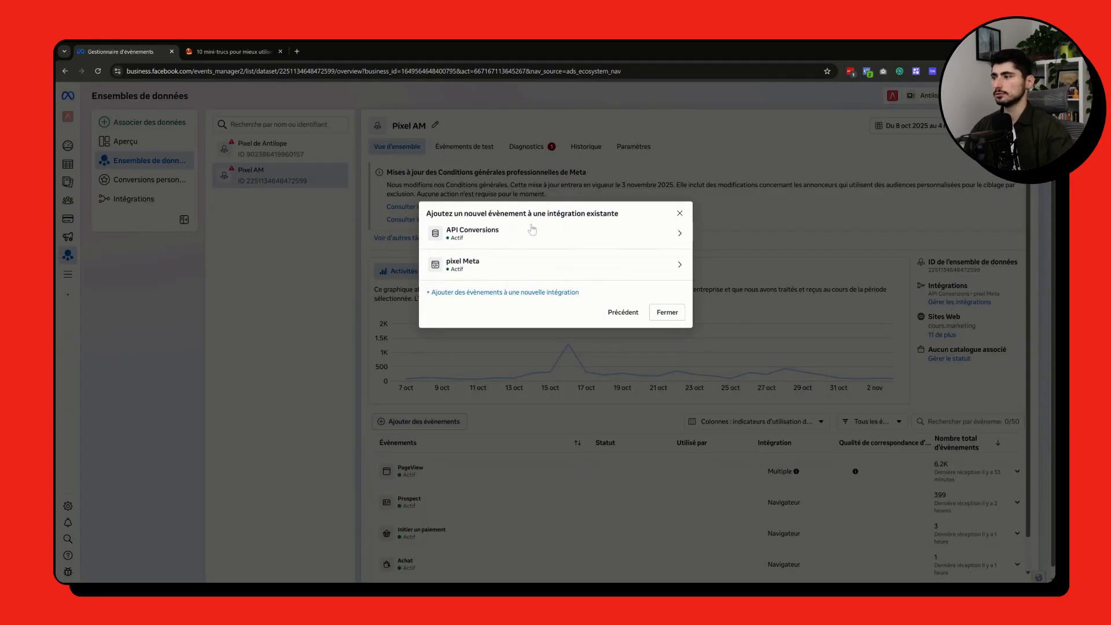
{"action": "left_click", "coordinate": [466, 266]}
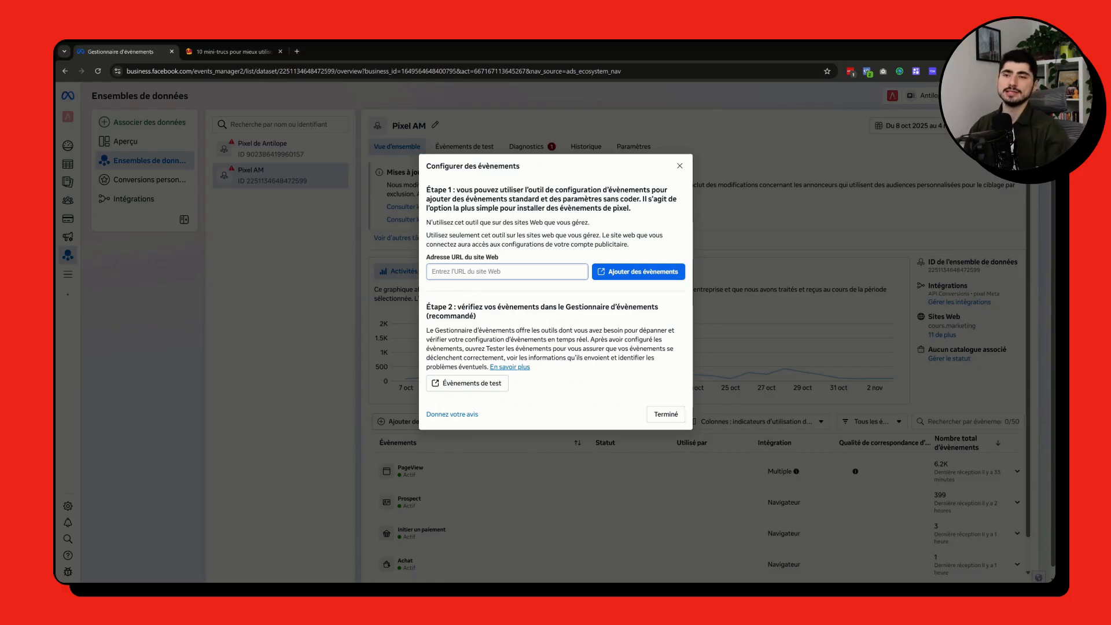
{"action": "type", "text": "https://go.alexemartel.com/GPT"}
{"action": "mouse_move", "coordinate": [525, 272]}
{"action": "left_mouse_down"}
{"action": "mouse_move", "coordinate": [431, 272]}
{"action": "mouse_move", "coordinate": [526, 271]}
{"action": "left_mouse_up"}
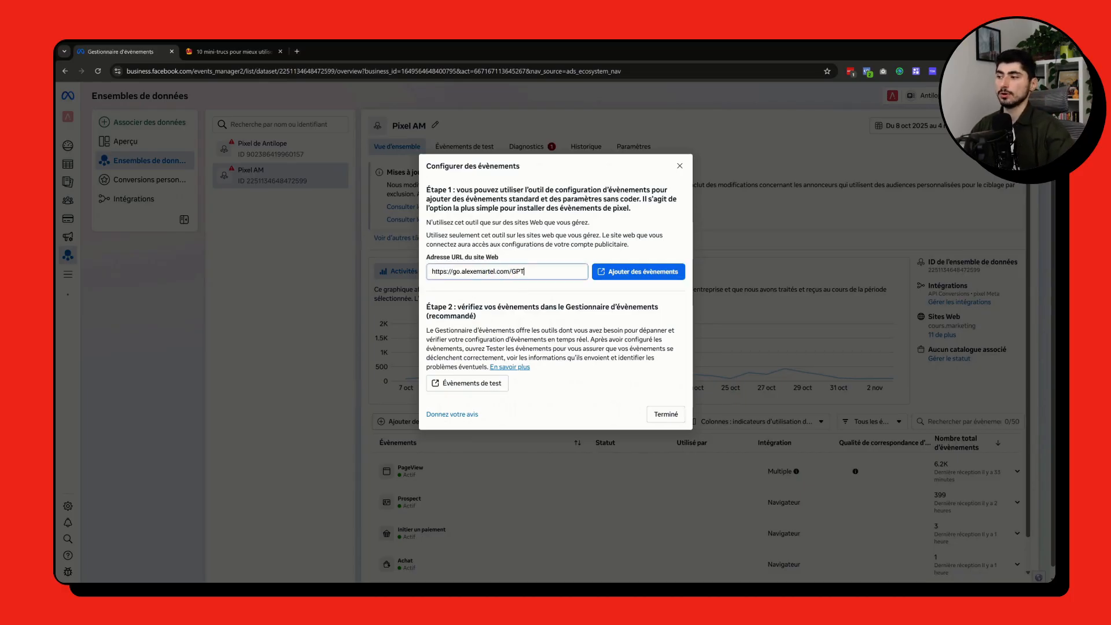
{"action": "left_click", "coordinate": [194, 49]}
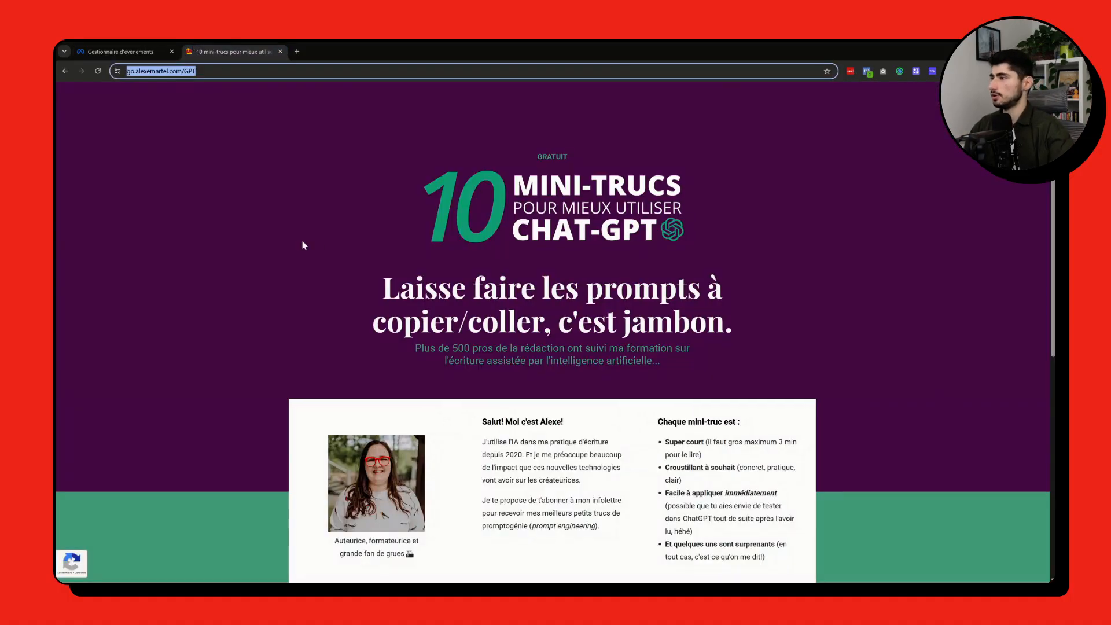
Step: Review the GPT landing page down to its sign-up form, and launch the event setup tool on that page from the Events Manager
{"action": "scroll", "coordinate": [302, 245], "scroll_direction": "down", "scroll_amount": 3}
{"action": "scroll", "coordinate": [637, 376], "scroll_direction": "down", "scroll_amount": 4}
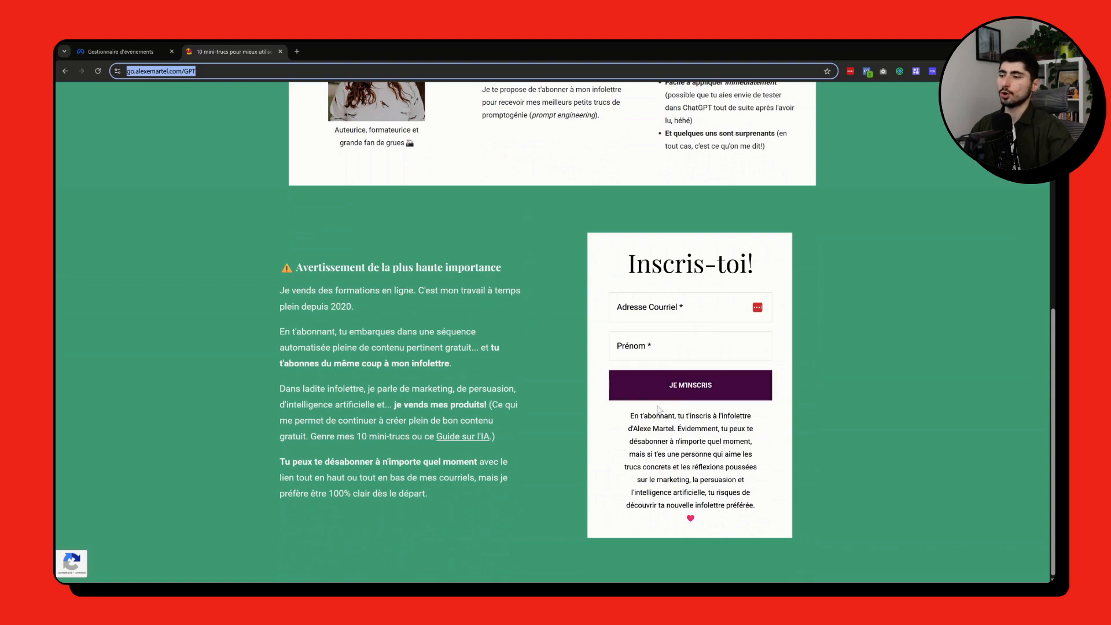
{"action": "scroll", "coordinate": [532, 311], "scroll_direction": "up", "scroll_amount": 7}
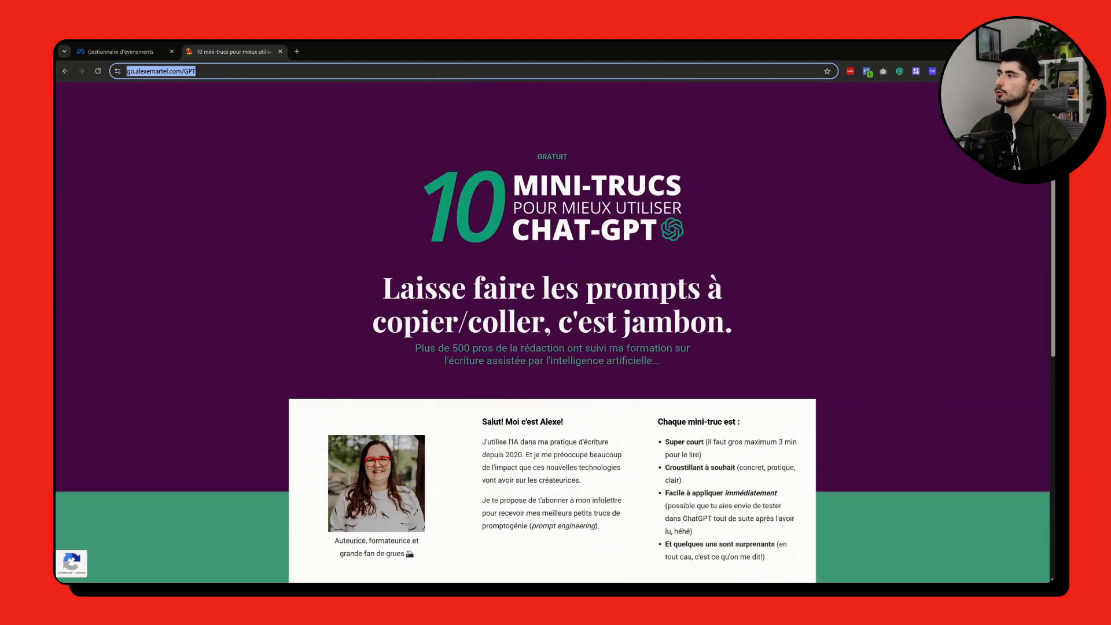
{"action": "left_click", "coordinate": [119, 51]}
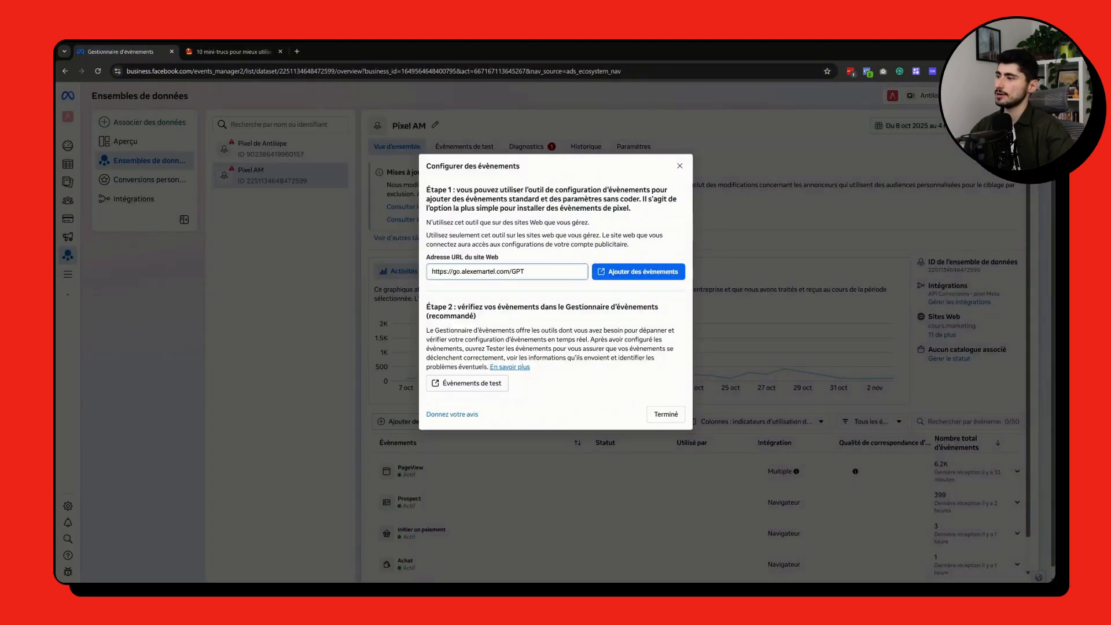
{"action": "left_click", "coordinate": [643, 278]}
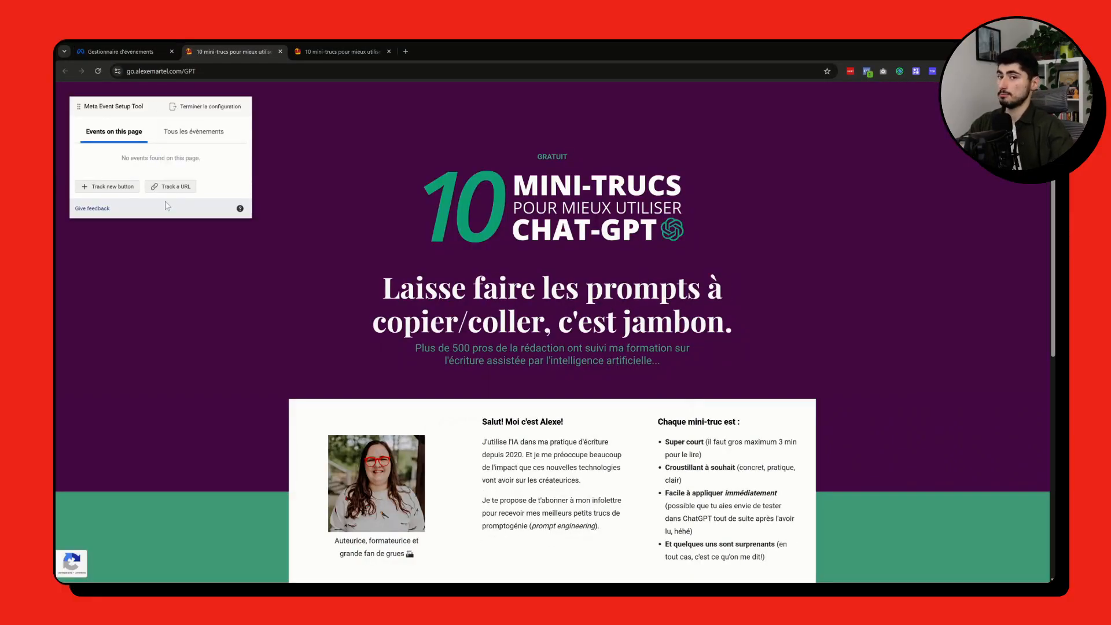
Step: Track a new button on the landing page, selecting the sign-up form's JE M'INSCRIS button as the event trigger
{"action": "scroll", "coordinate": [364, 260], "scroll_direction": "down", "scroll_amount": 5}
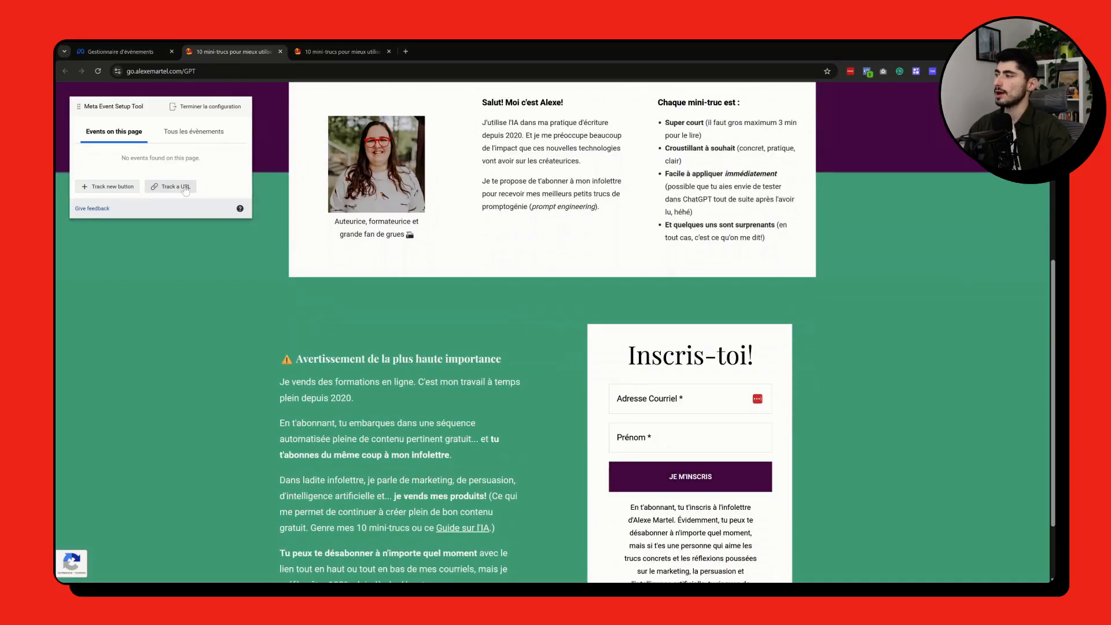
{"action": "left_click", "coordinate": [109, 189]}
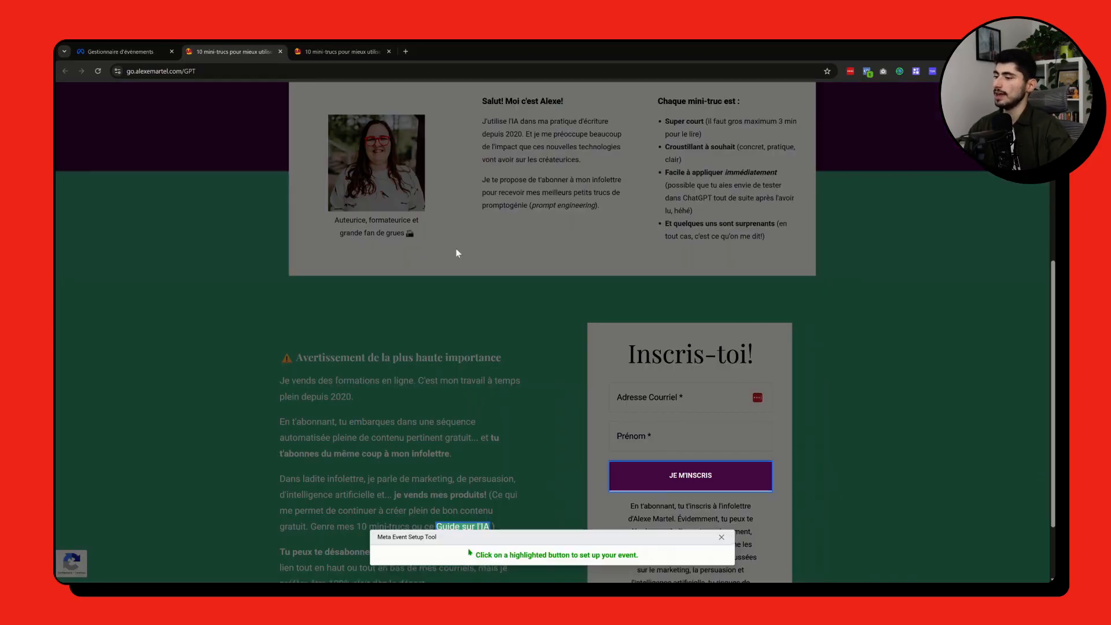
{"action": "scroll", "coordinate": [474, 301], "scroll_direction": "down", "scroll_amount": 2}
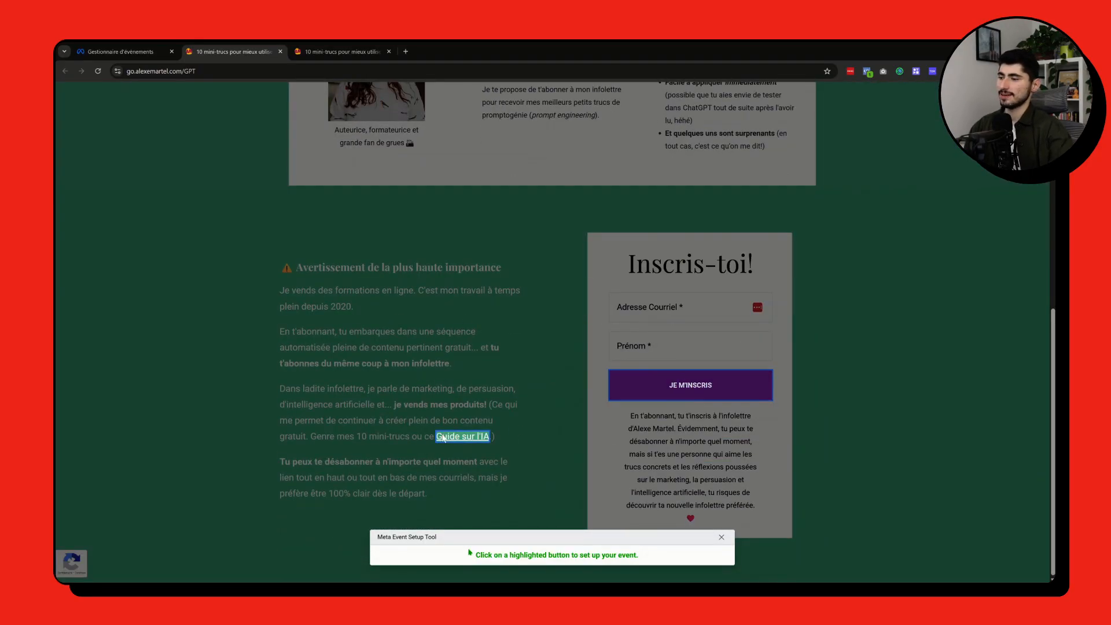
{"action": "scroll", "coordinate": [637, 397], "scroll_direction": "up", "scroll_amount": 7}
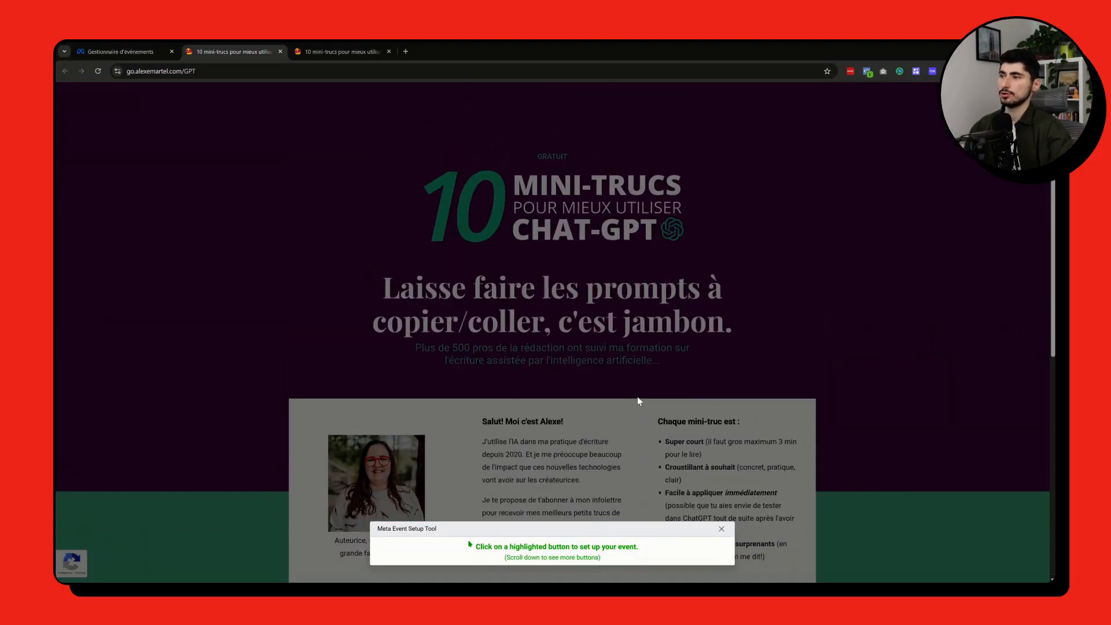
{"action": "scroll", "coordinate": [637, 397], "scroll_direction": "down", "scroll_amount": 5}
{"action": "scroll", "coordinate": [637, 397], "scroll_direction": "down", "scroll_amount": 3}
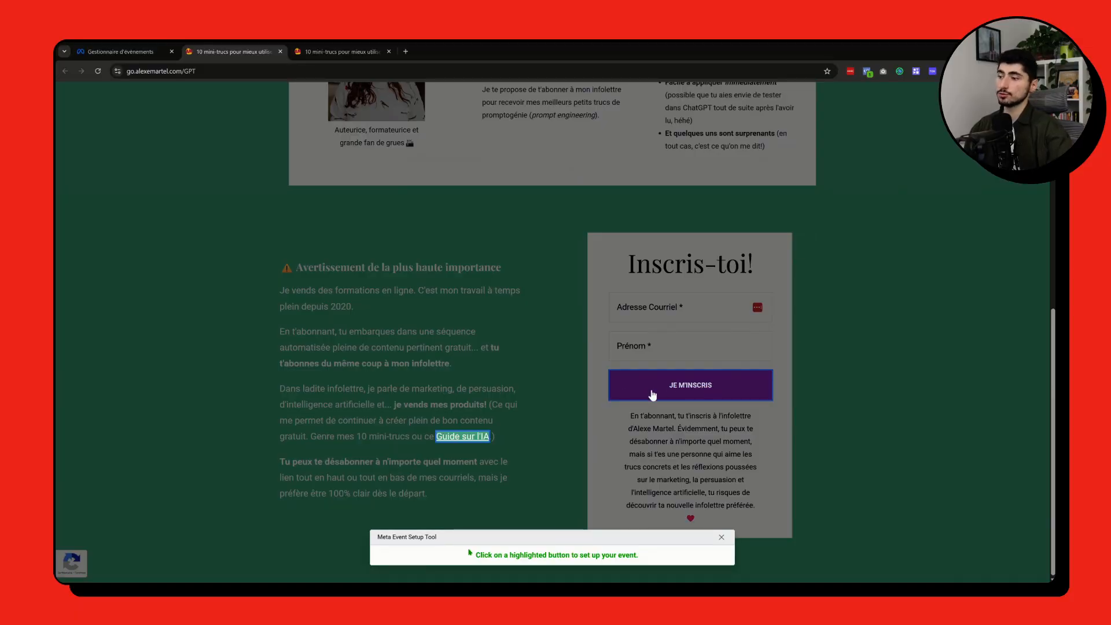
{"action": "left_click", "coordinate": [652, 395]}
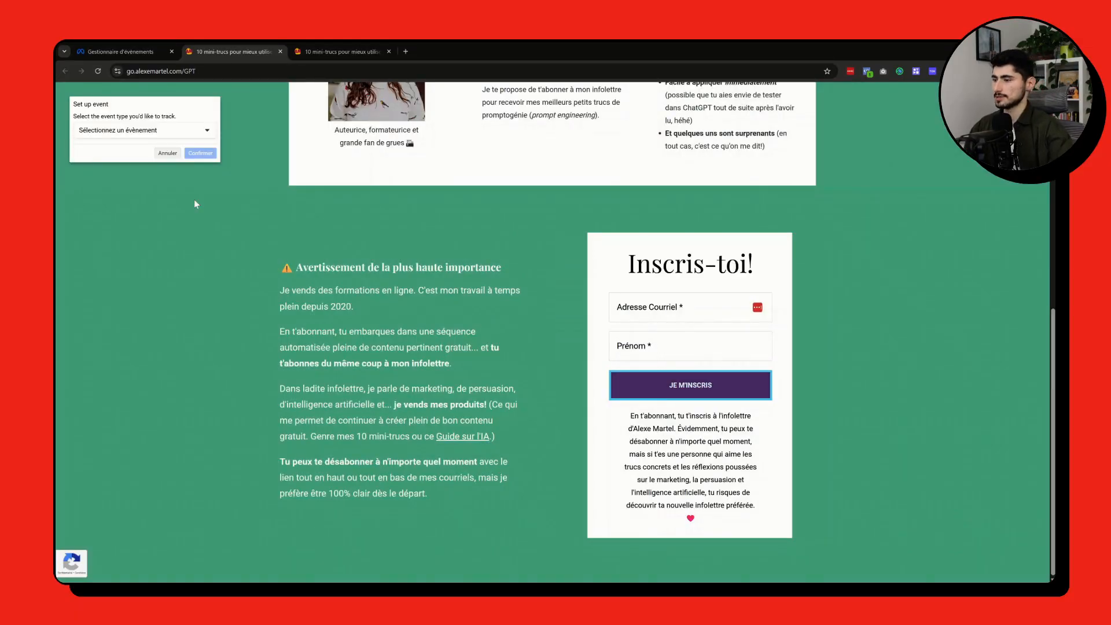
Step: Assign the Prospect event type to the JE M'INSCRIS button without including a value, and confirm the event
{"action": "left_click", "coordinate": [153, 132]}
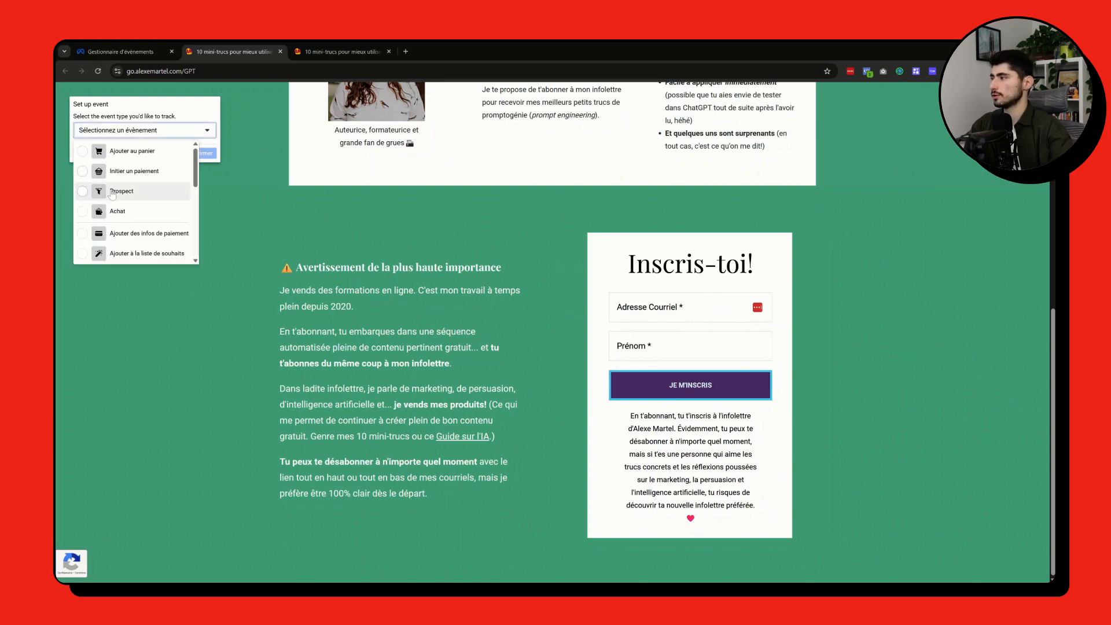
{"action": "left_click", "coordinate": [112, 192]}
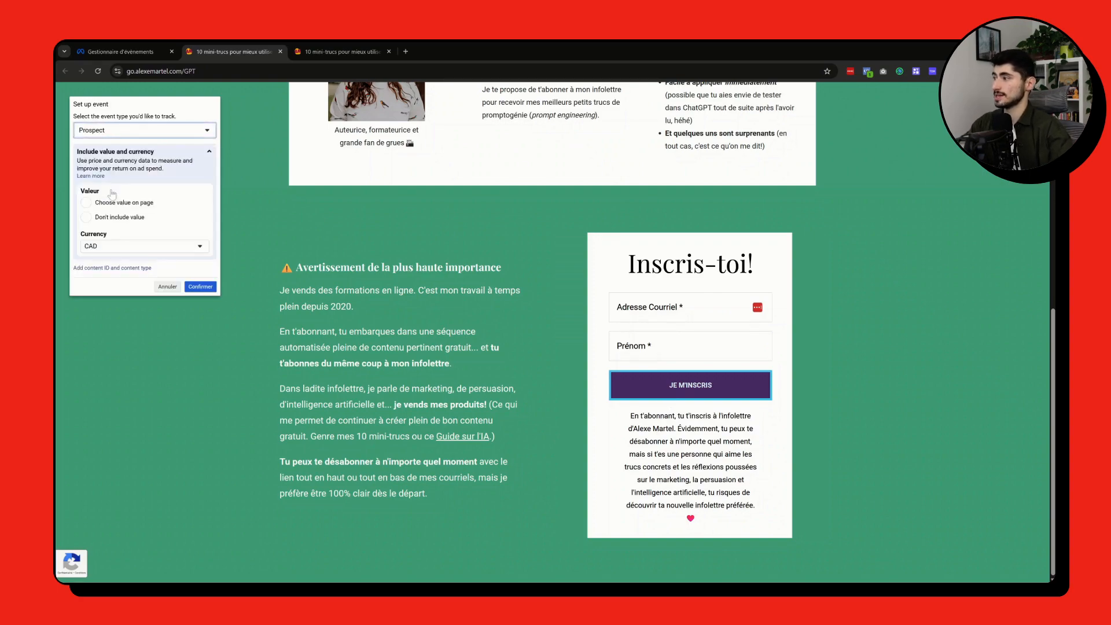
{"action": "left_click", "coordinate": [86, 219]}
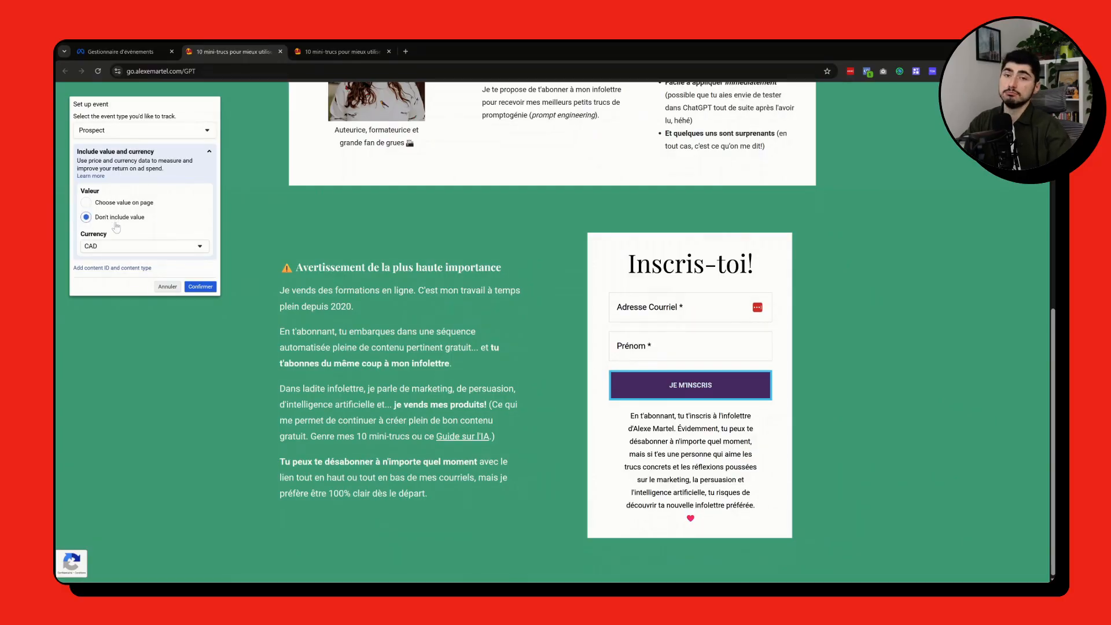
{"action": "left_click", "coordinate": [201, 287]}
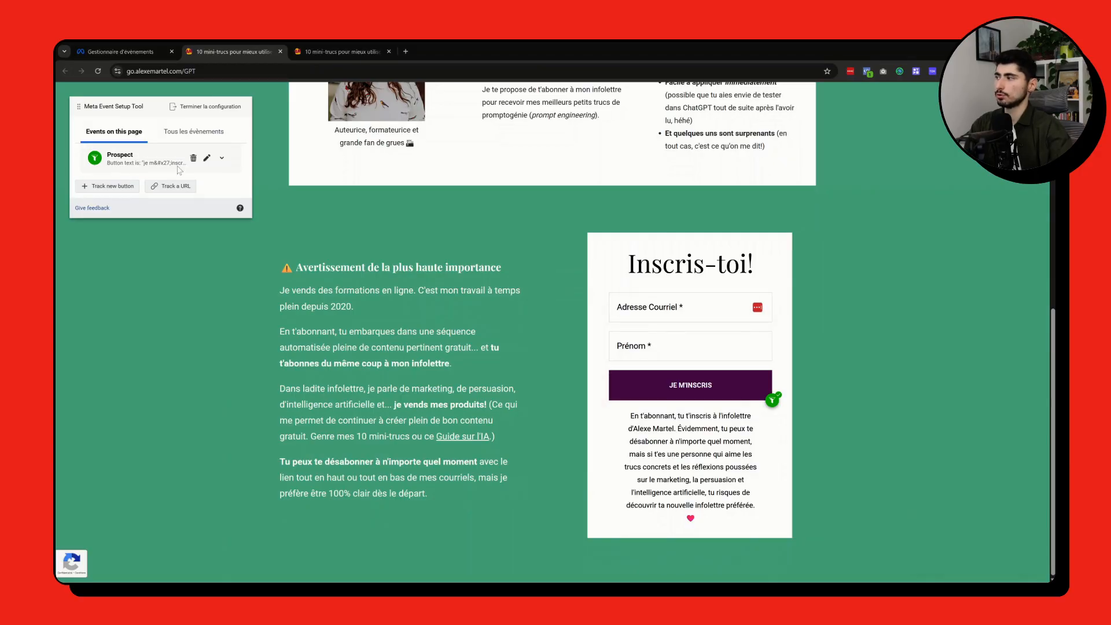
Step: Finish the button event configuration, ignore the feedback survey, and return to the Pixel AM overview by closing the landing page
{"action": "left_click", "coordinate": [209, 111]}
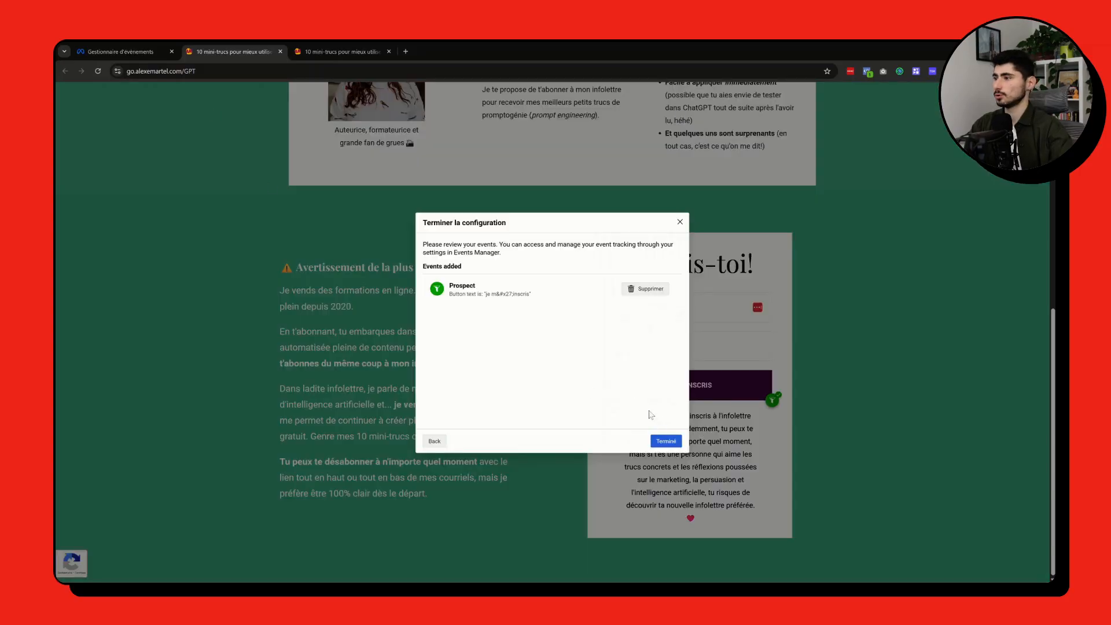
{"action": "left_click", "coordinate": [669, 440]}
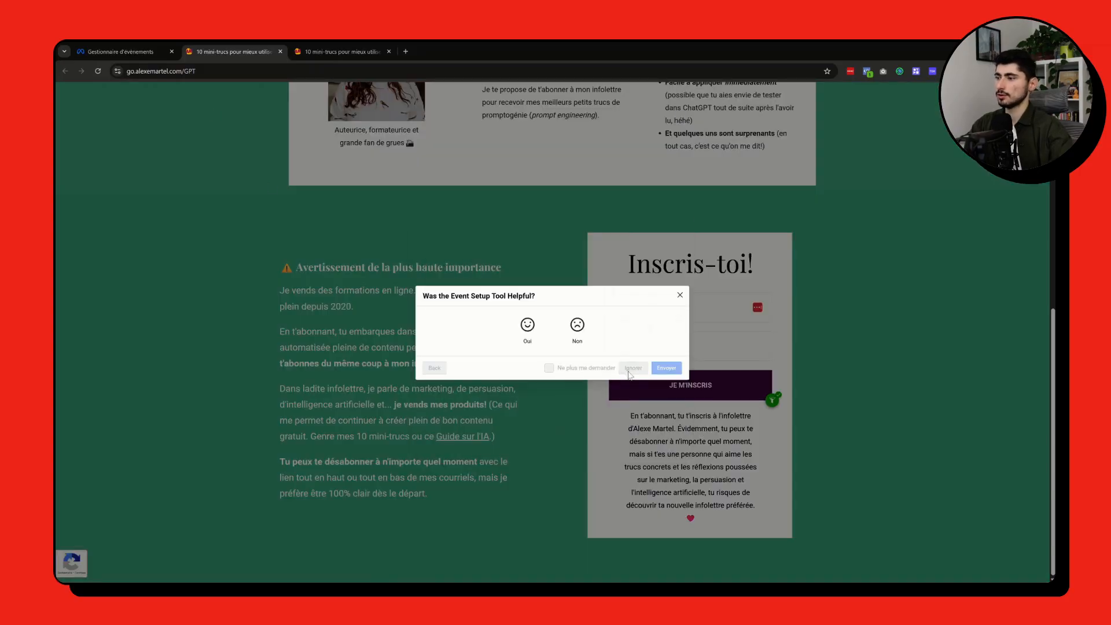
{"action": "left_click", "coordinate": [629, 367]}
{"action": "key", "text": "ctrl+w"}
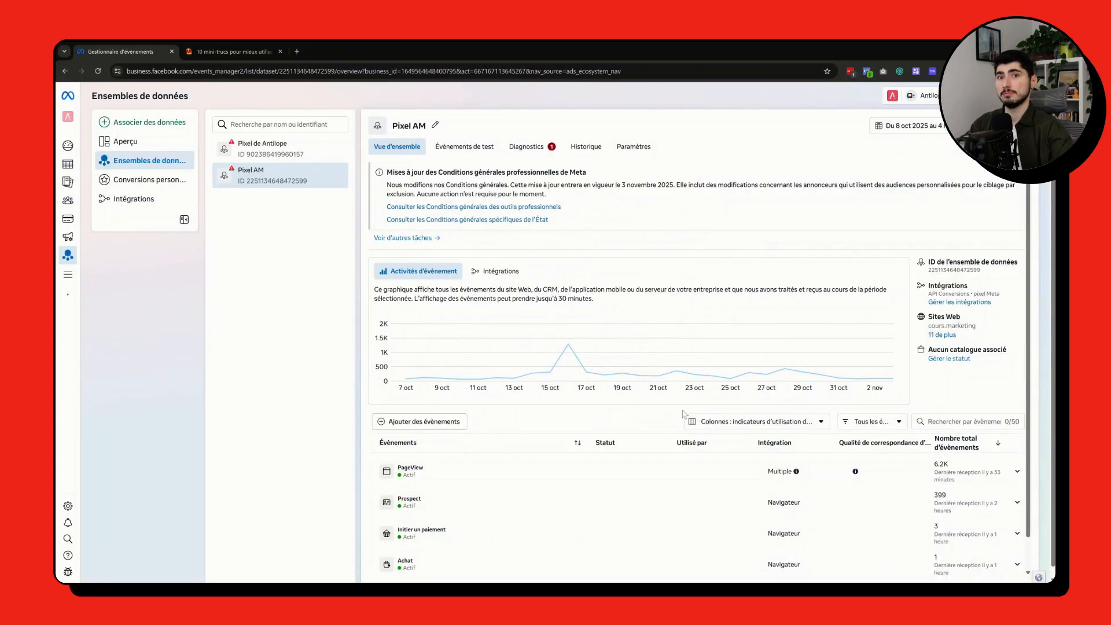